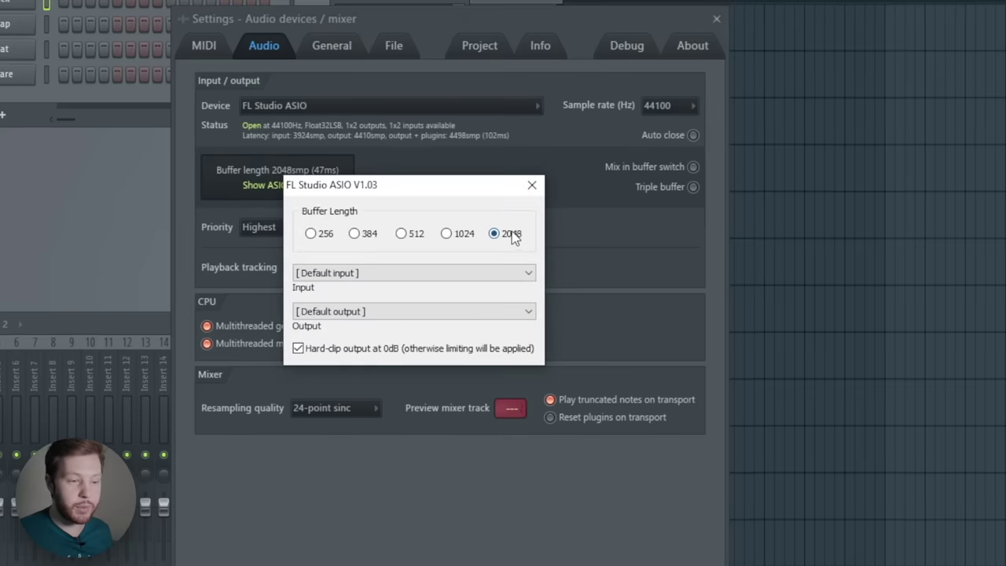
- Close the FL Studio ASIO buffer dialog and the audio settings window
{"action": "left_click", "coordinate": [532, 187]}
{"action": "left_click", "coordinate": [714, 21]}
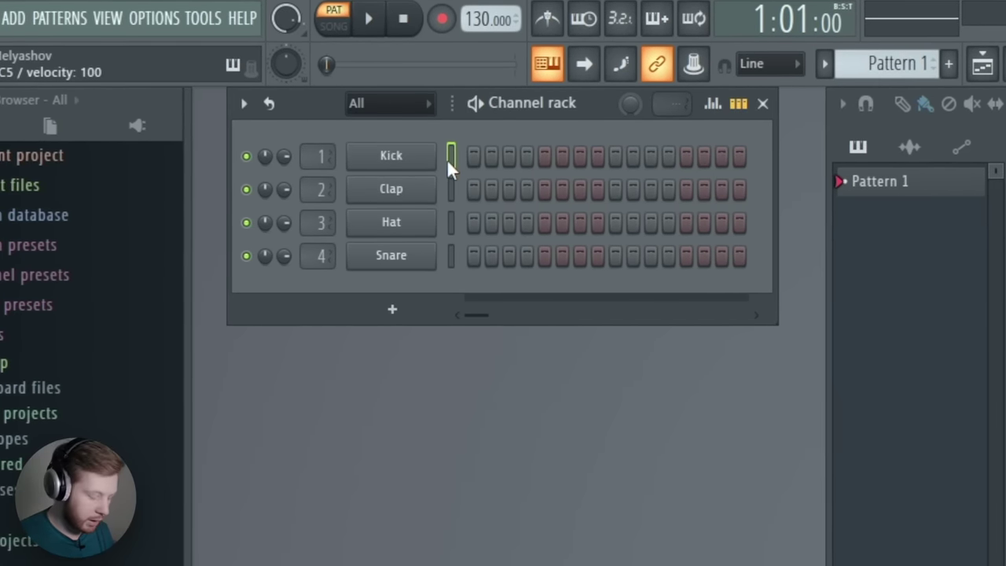
- Toggle the typing keyboard piano mode off and on, and play a note on the Kick channel
{"action": "left_click", "coordinate": [558, 70]}
{"action": "left_click", "coordinate": [558, 70]}
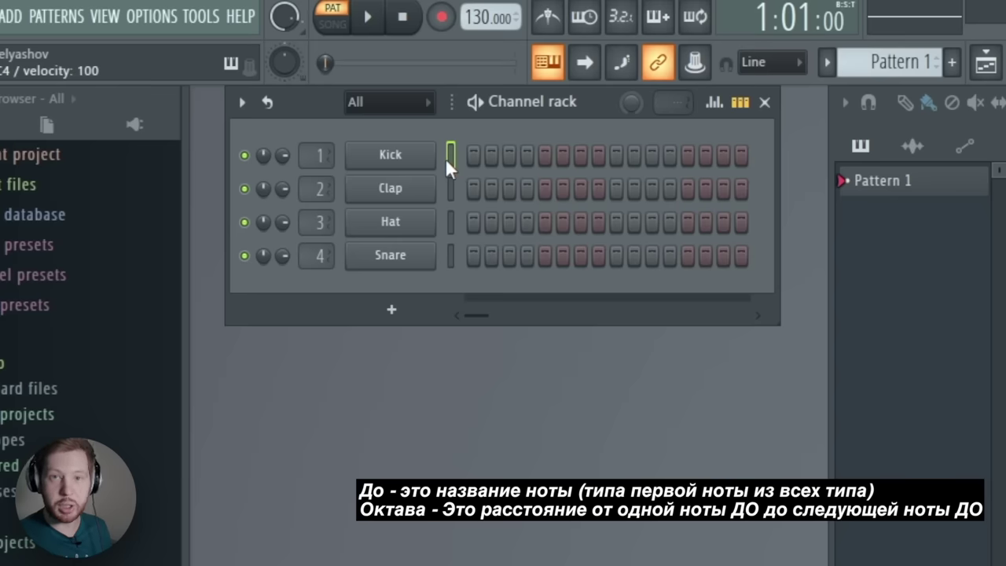
{"action": "key", "text": "i"}
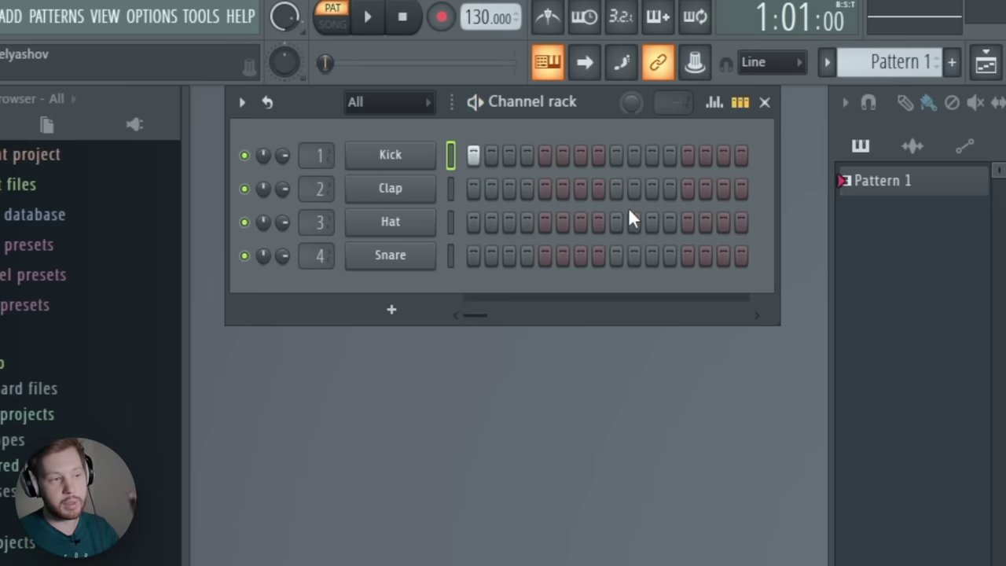
- Add a Clap hit on step 9 of the pattern and play it together with the Kick
{"action": "key", "text": "space"}
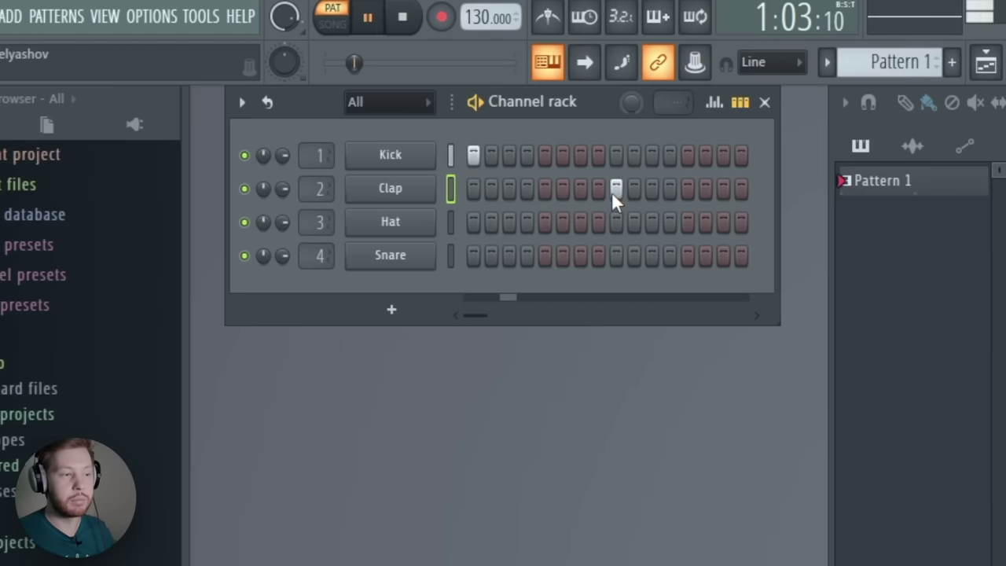
{"action": "key", "text": "space"}
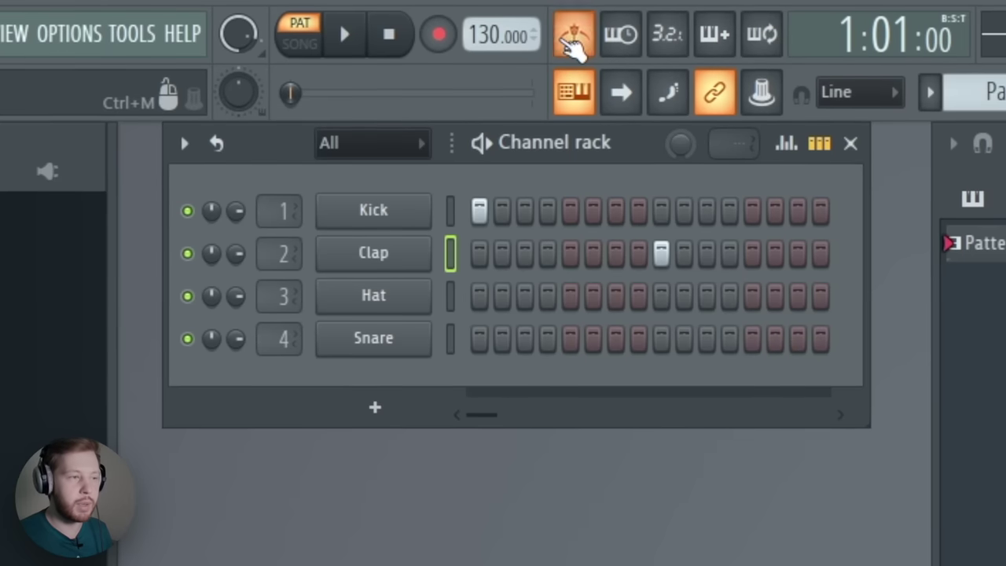
- Turn on the metronome and play the Kick and Clap pattern against it
{"action": "left_click", "coordinate": [547, 16]}
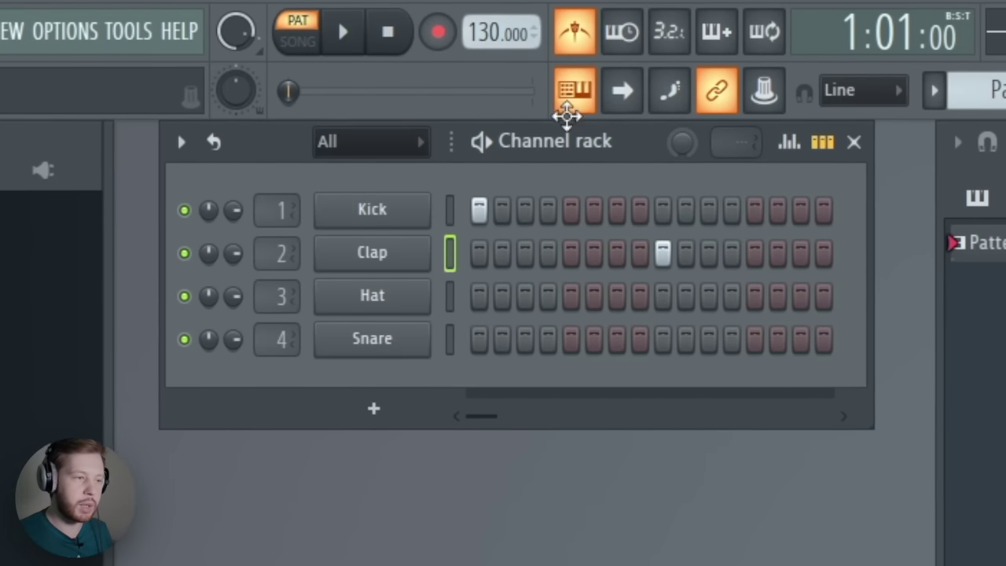
{"action": "key", "text": "space"}
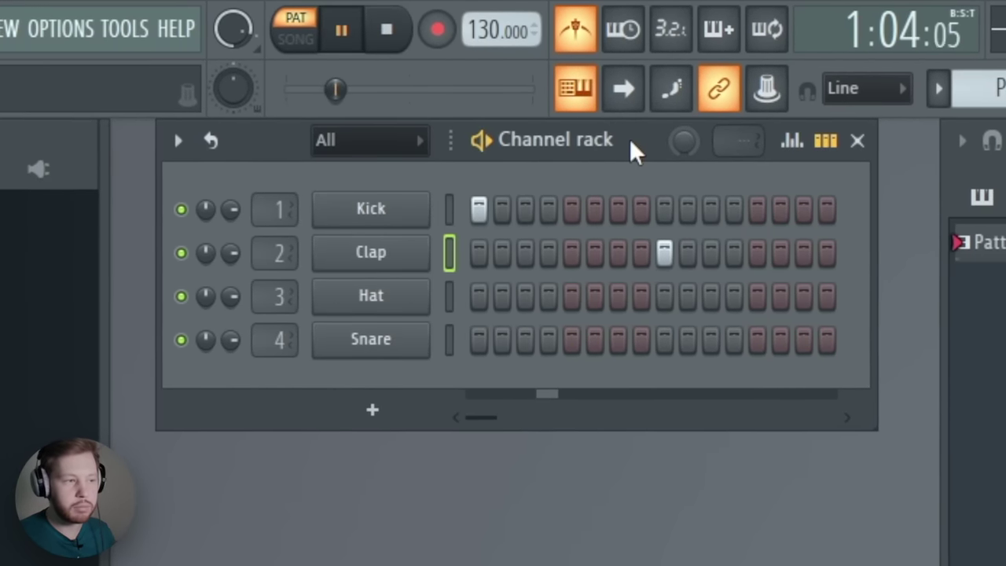
{"action": "key", "text": "space"}
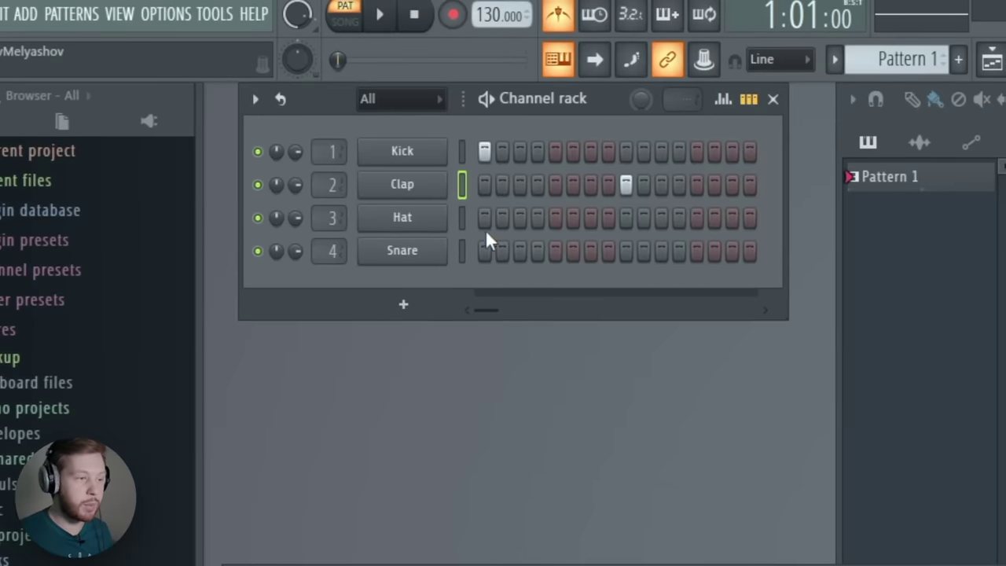
- Place individual Hat hits on steps 1, 3 and 5 and play the pattern
{"action": "left_click", "coordinate": [484, 217]}
{"action": "left_click", "coordinate": [519, 218]}
{"action": "left_click", "coordinate": [555, 218]}
{"action": "key", "text": "space"}
{"action": "key", "text": "space"}
- Fill the Hat channel on each 2 steps, play the pattern, and turn off the metronome
{"action": "right_click", "coordinate": [400, 218]}
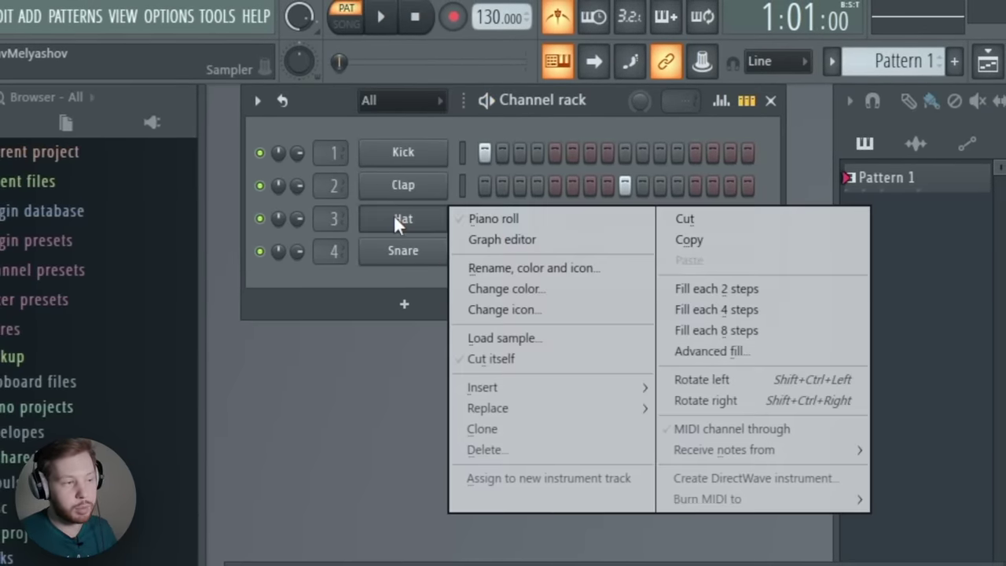
{"action": "left_click", "coordinate": [741, 288]}
{"action": "key", "text": "space"}
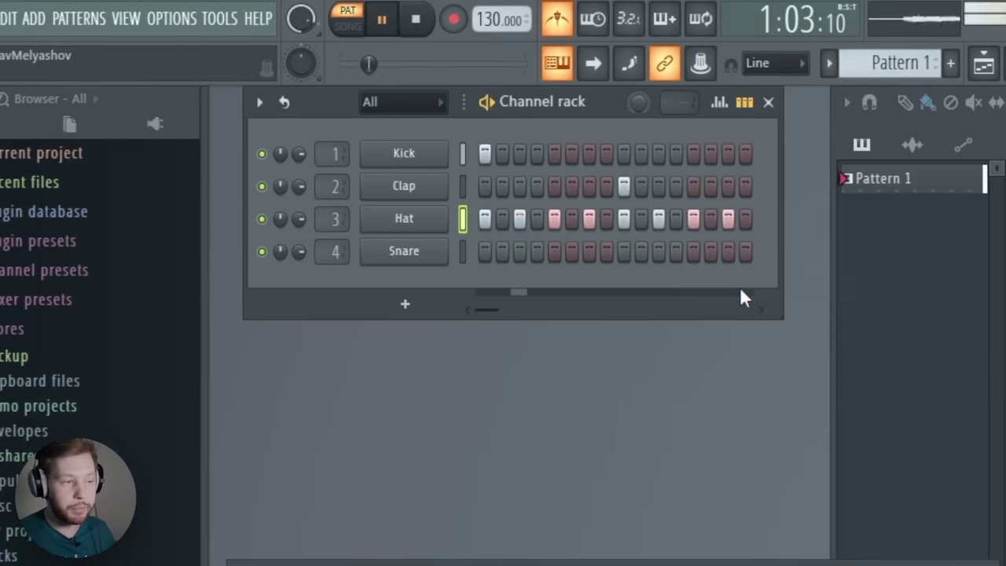
{"action": "left_click", "coordinate": [560, 22]}
{"action": "key", "text": "space"}
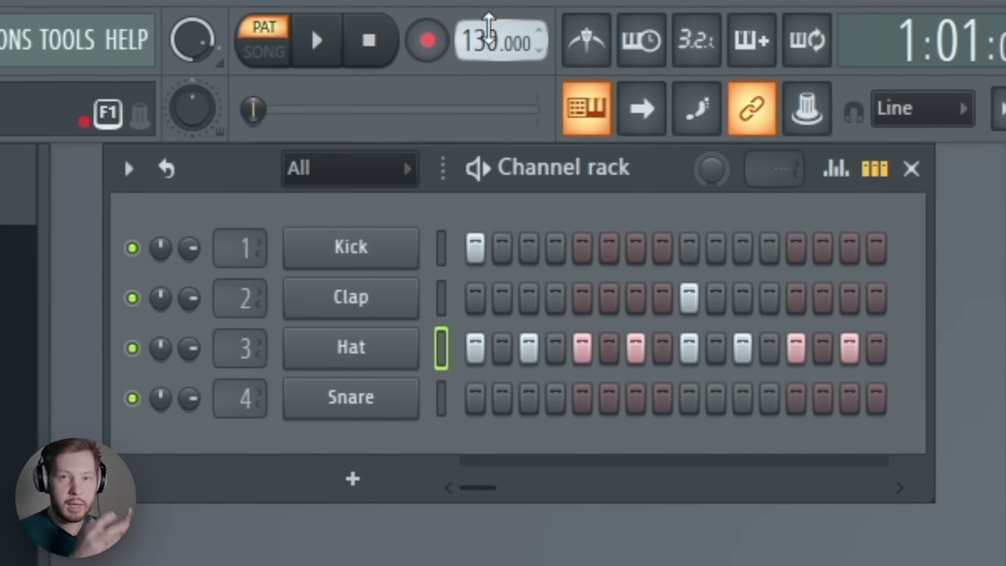
- Raise the tempo to 159 BPM and play the pattern at that speed
{"action": "scroll", "coordinate": [486, 33], "scroll_direction": "down", "scroll_amount": 1}
{"action": "key", "text": "space"}
{"action": "key", "text": "space"}
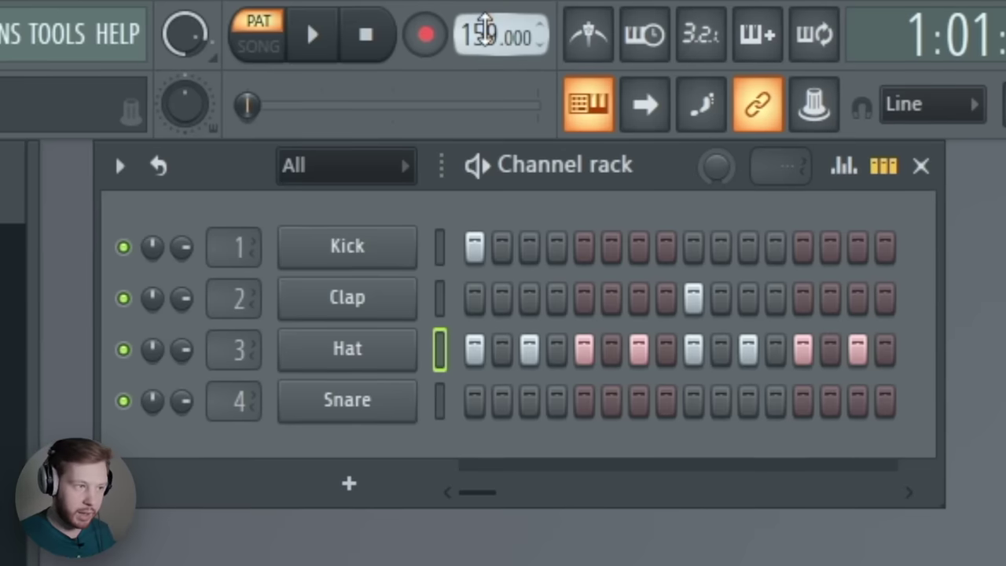
- Set the tempo to 124 BPM and play the pattern
{"action": "left_click_drag", "start_coordinate": [484, 31], "coordinate": [498, 74]}
{"action": "key", "text": "space"}
{"action": "key", "text": "space"}
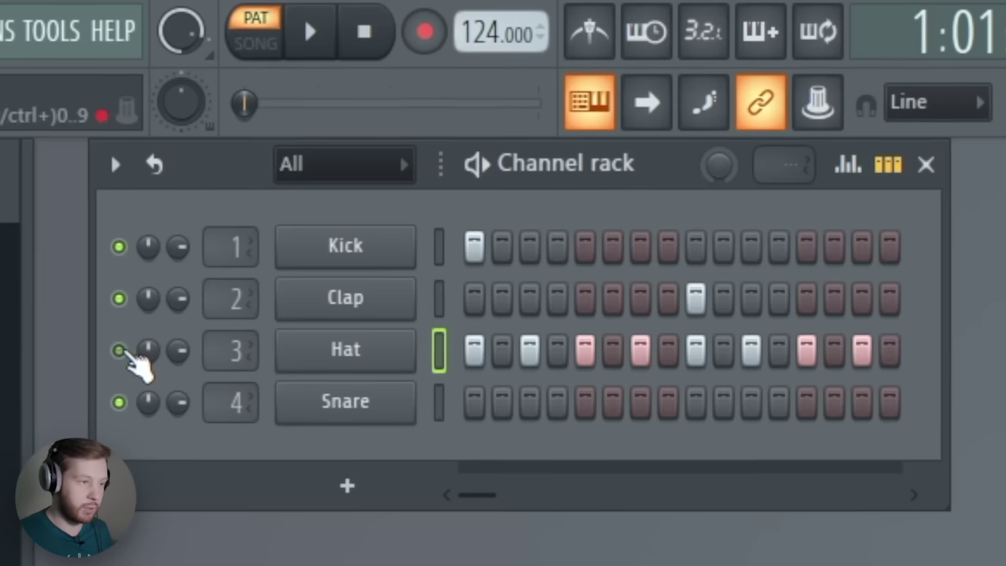
- Mute the Hat channel, play the pattern without it, and unmute the channel again
{"action": "left_click", "coordinate": [119, 350]}
{"action": "key", "text": "space"}
{"action": "key", "text": "space"}
{"action": "key", "text": "space"}
{"action": "key", "text": "space"}
{"action": "left_click", "coordinate": [116, 350]}
{"action": "key", "text": "space"}
{"action": "key", "text": "space"}
- Solo the Hat channel, play it alone, and re-enable all the other channels
{"action": "right_click", "coordinate": [116, 351]}
{"action": "left_click", "coordinate": [172, 380]}
{"action": "key", "text": "space"}
{"action": "key", "text": "space"}
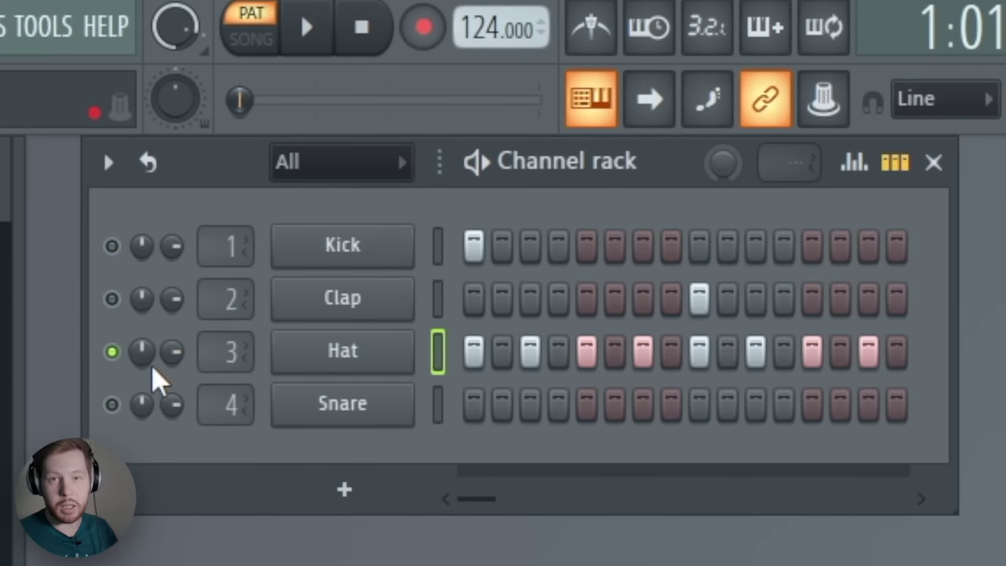
{"action": "right_click", "coordinate": [118, 352]}
{"action": "left_click", "coordinate": [139, 375]}
{"action": "key", "text": "space"}
{"action": "key", "text": "space"}
- Pan the Hat channel left and the Kick channel right, and reset their panning to the center
{"action": "left_click_drag", "start_coordinate": [139, 353], "coordinate": [139, 391]}
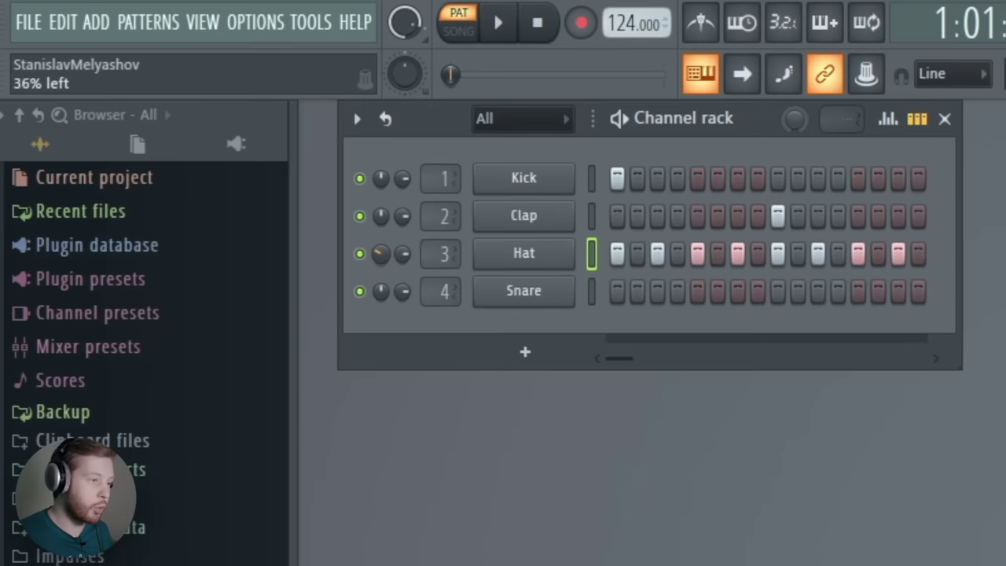
{"action": "mouse_move", "coordinate": [380, 253]}
{"action": "left_mouse_down"}
{"action": "mouse_move", "coordinate": [380, 227]}
{"action": "mouse_move", "coordinate": [380, 246]}
{"action": "left_mouse_up"}
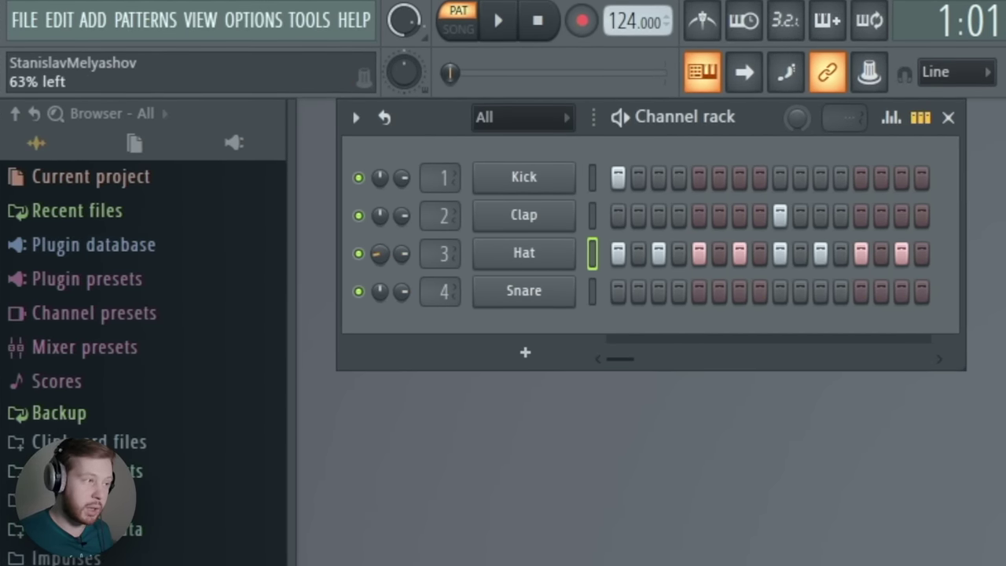
{"action": "left_click_drag", "start_coordinate": [380, 253], "coordinate": [381, 264]}
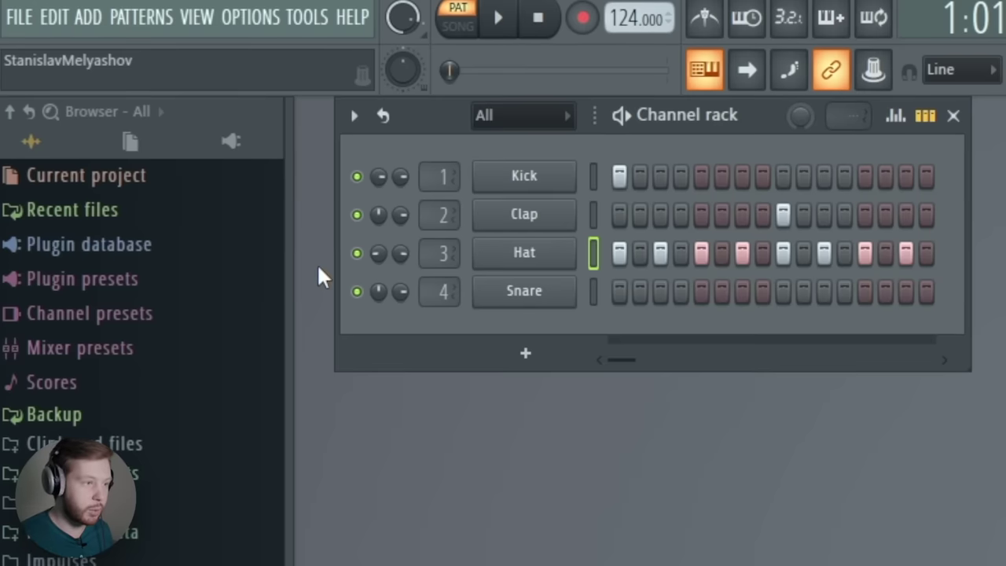
{"action": "right_click", "coordinate": [381, 177]}
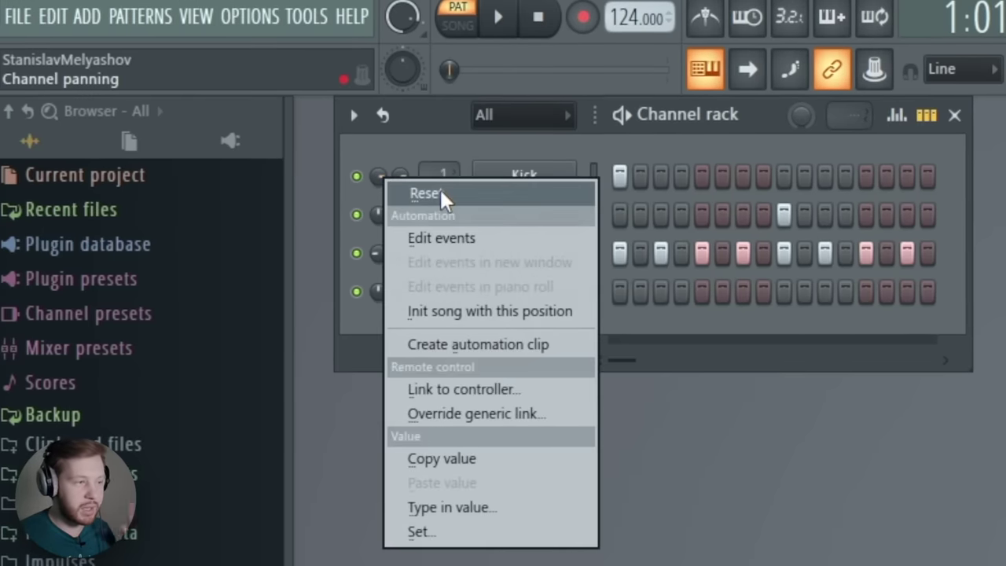
{"action": "left_click", "coordinate": [444, 194]}
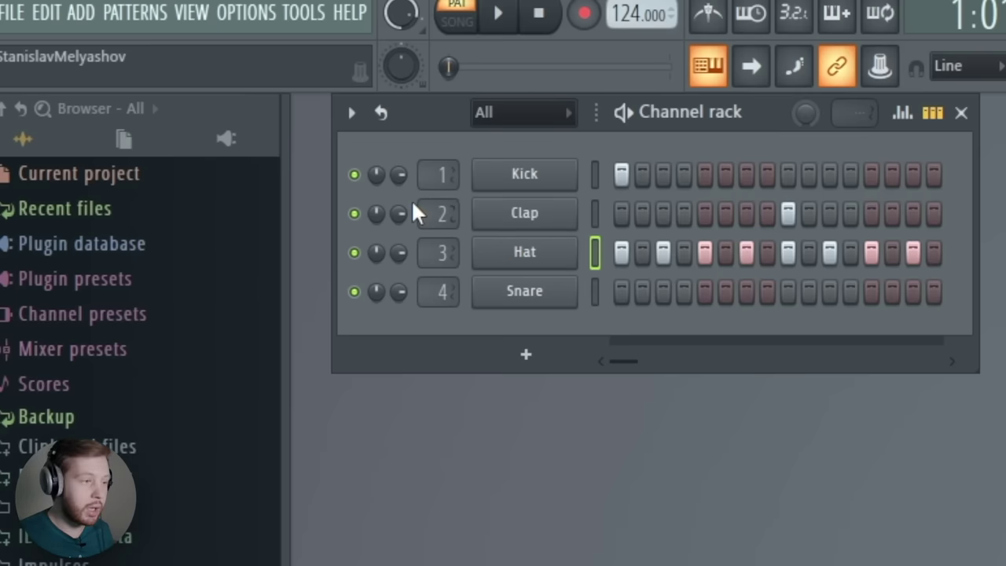
- Route the Kick channel to mixer track 8 and play the pattern
{"action": "left_click_drag", "start_coordinate": [442, 178], "coordinate": [444, 176]}
{"action": "key", "text": "space"}
{"action": "key", "text": "space"}
- Reposition the mixer window below the channel rack, hiding and showing it once
{"action": "left_click_drag", "start_coordinate": [225, 513], "coordinate": [296, 503]}
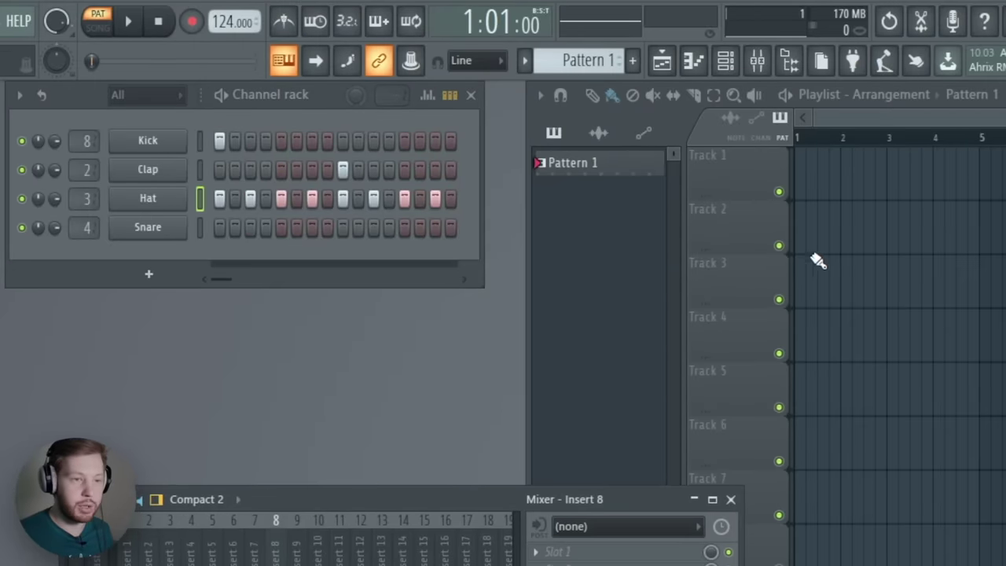
{"action": "left_click", "coordinate": [759, 70]}
{"action": "left_click", "coordinate": [759, 70]}
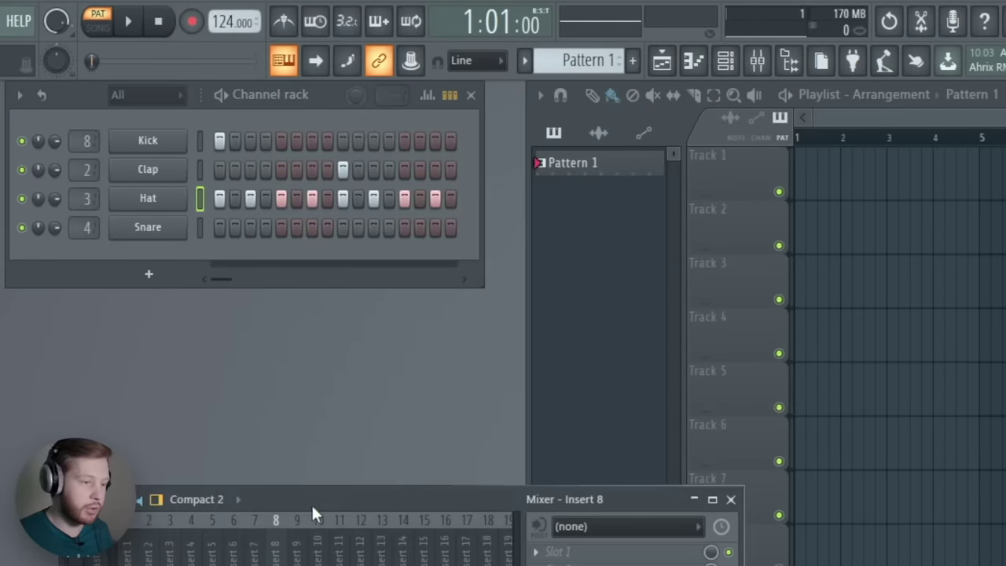
{"action": "left_click_drag", "start_coordinate": [296, 500], "coordinate": [274, 492]}
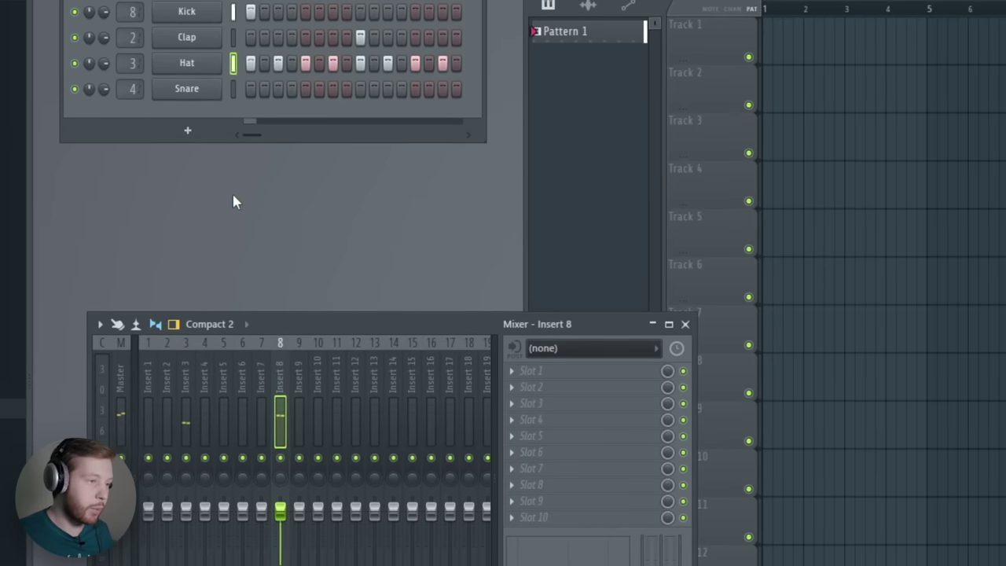
- Change the Kick channel's routing to mixer track 2, return it to mixer track 1, and play the pattern
{"action": "scroll", "coordinate": [132, 12], "scroll_direction": "down", "scroll_amount": 6}
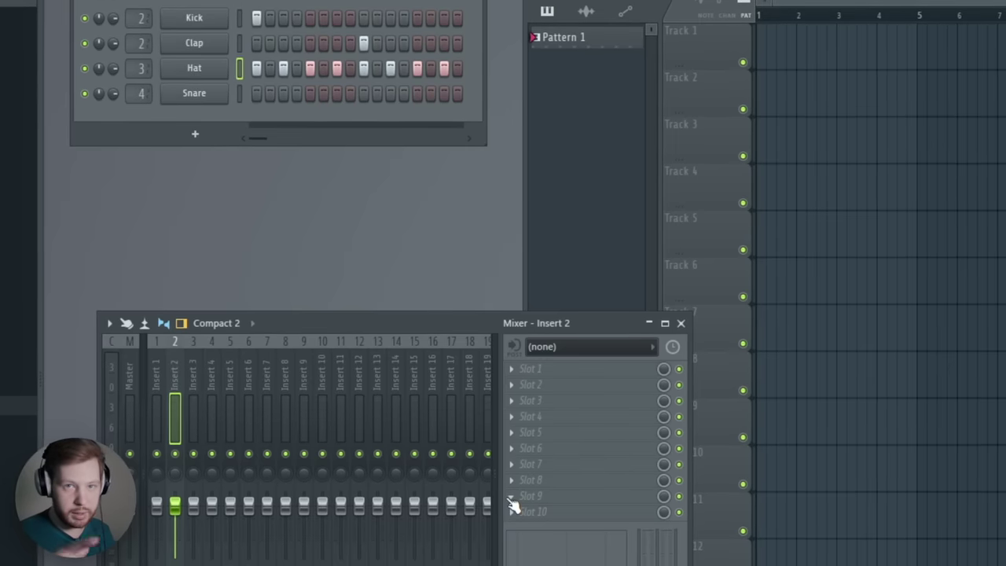
{"action": "left_click", "coordinate": [130, 381]}
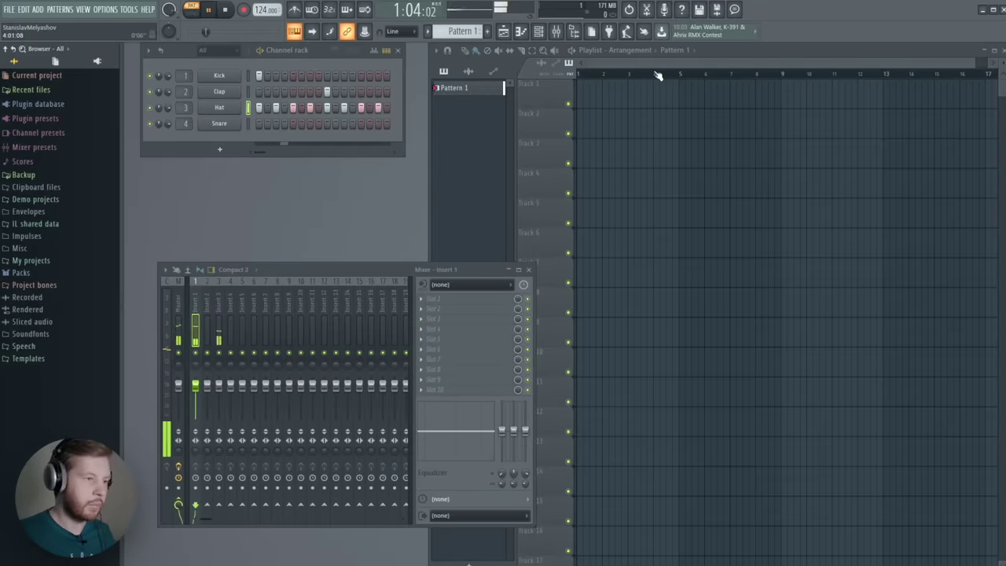
{"action": "key", "text": "space"}
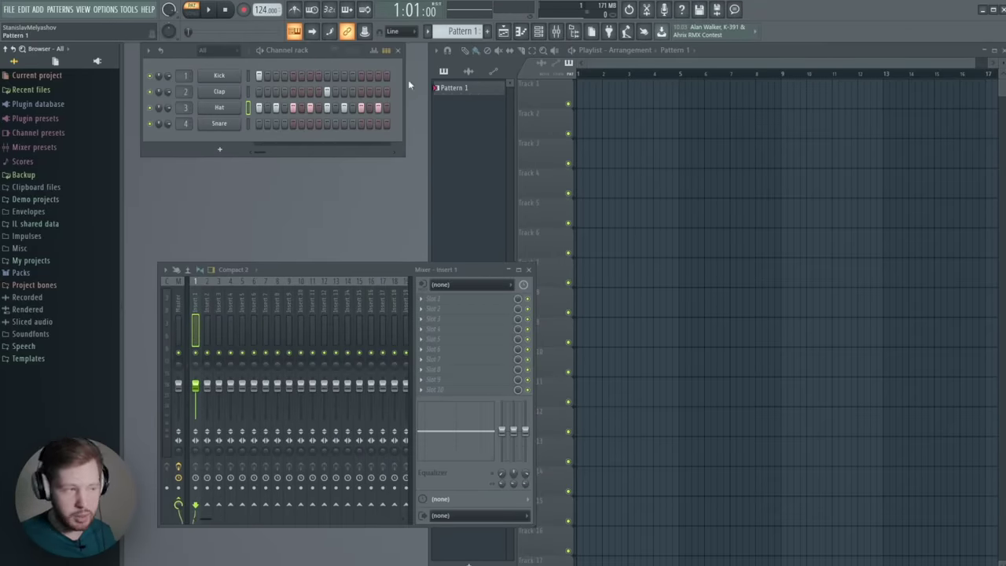
- Add the E:\sample pack folder to the browser's extra search folders in the file settings
{"action": "left_click", "coordinate": [104, 10]}
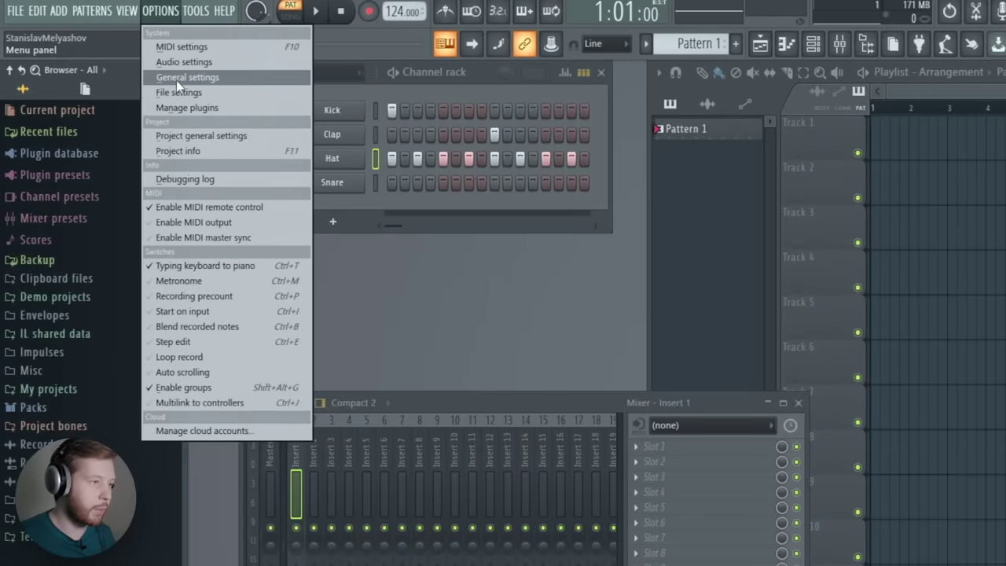
{"action": "left_click", "coordinate": [180, 91]}
{"action": "left_click", "coordinate": [287, 234]}
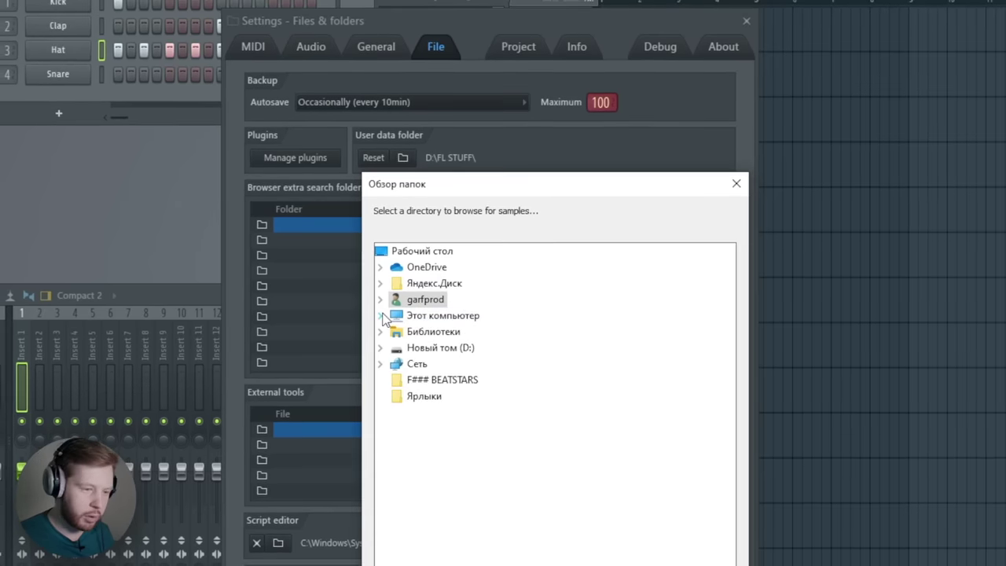
{"action": "left_click", "coordinate": [380, 315]}
{"action": "left_click", "coordinate": [399, 474]}
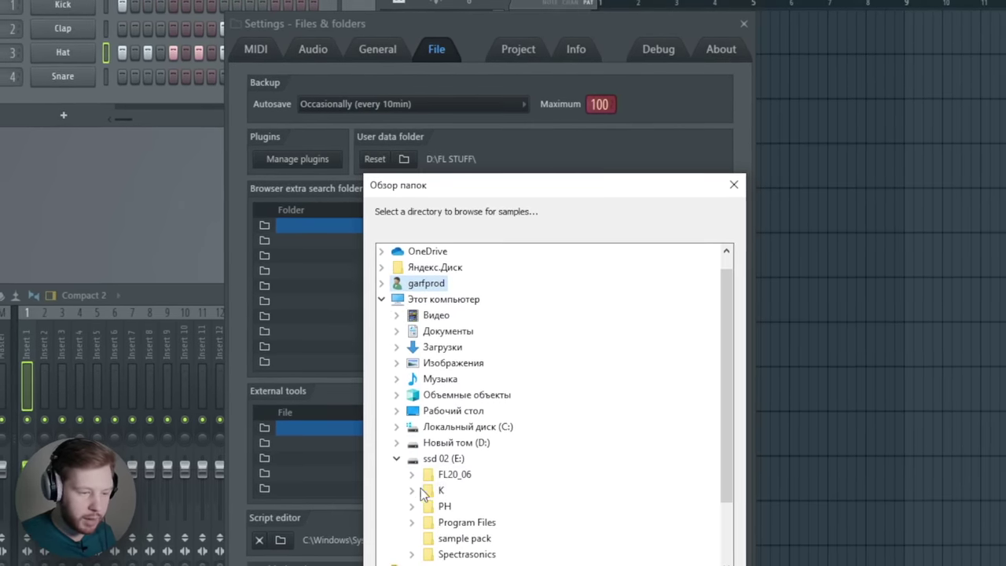
{"action": "left_click", "coordinate": [464, 536]}
{"action": "key", "text": "Return"}
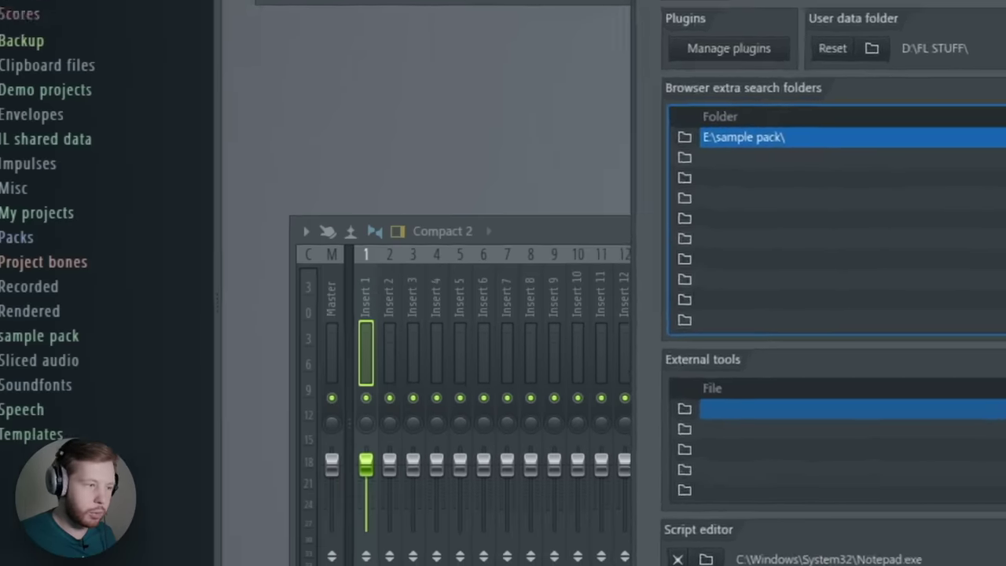
{"action": "left_click", "coordinate": [741, 26]}
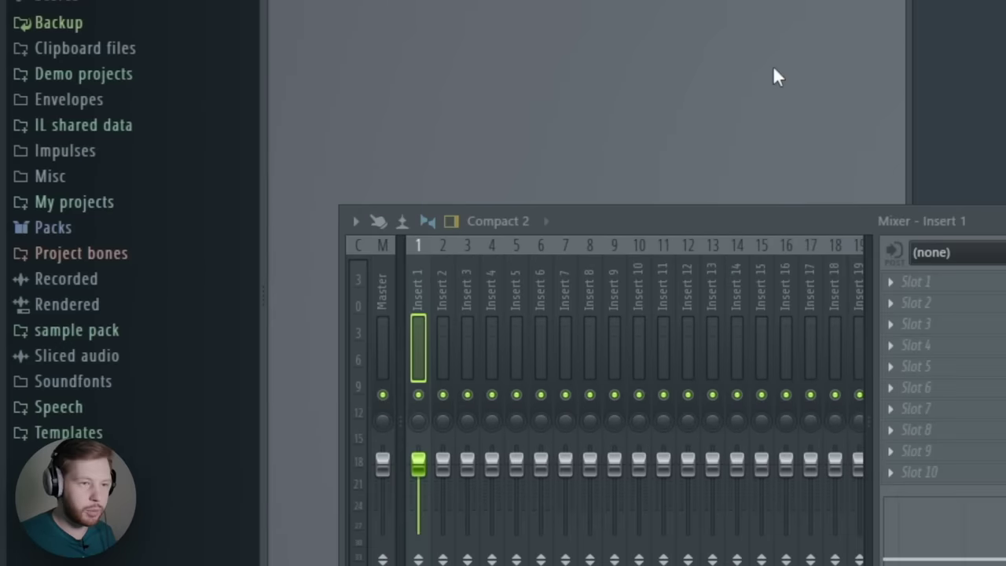
- Replace the Kick, Clap and Hat sounds with kick_lean, clap_spoil and hh_death from the sample pack folder
{"action": "left_click", "coordinate": [678, 39]}
{"action": "left_click", "coordinate": [679, 39]}
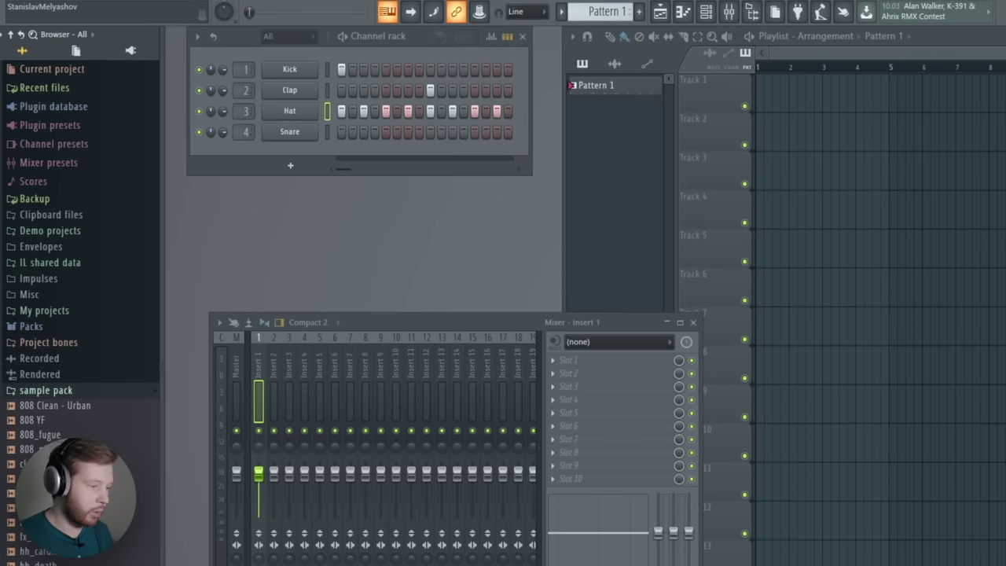
{"action": "left_click_drag", "start_coordinate": [32, 471], "coordinate": [290, 92]}
{"action": "left_click_drag", "start_coordinate": [38, 563], "coordinate": [299, 67]}
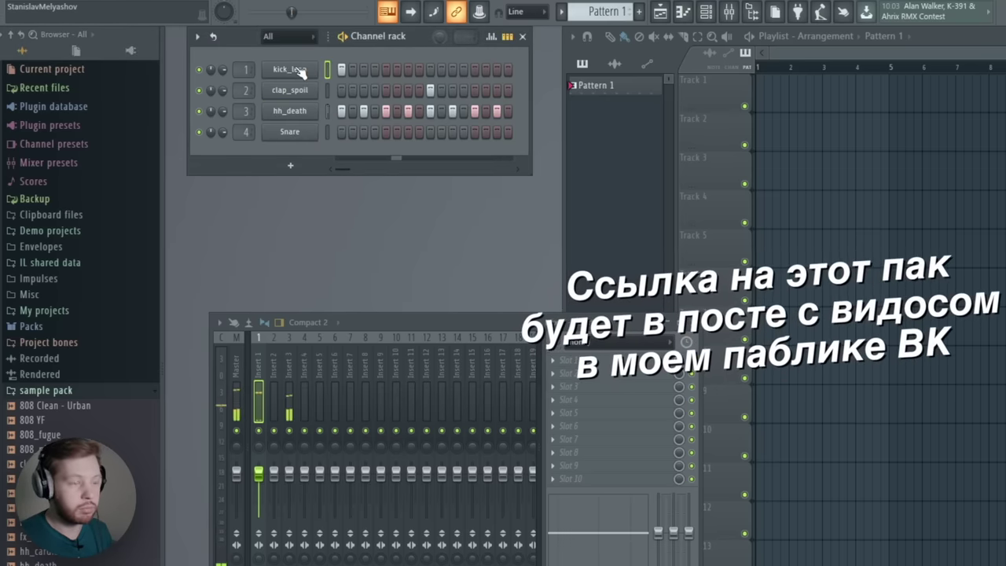
- Review the browser's extra search folders in the file settings and look over the project file commands
{"action": "left_click", "coordinate": [179, 17]}
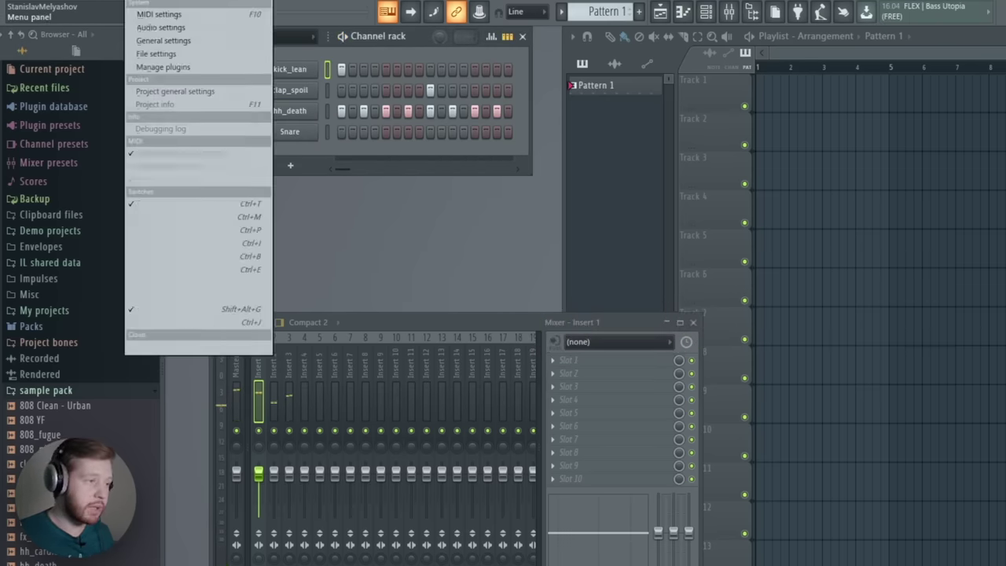
{"action": "left_click", "coordinate": [161, 55]}
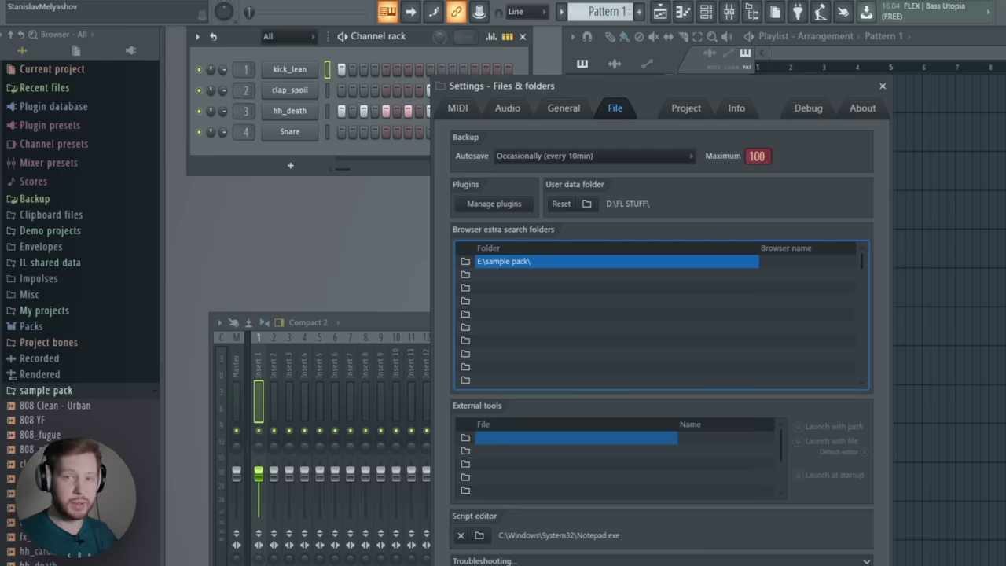
{"action": "left_click", "coordinate": [17, 18]}
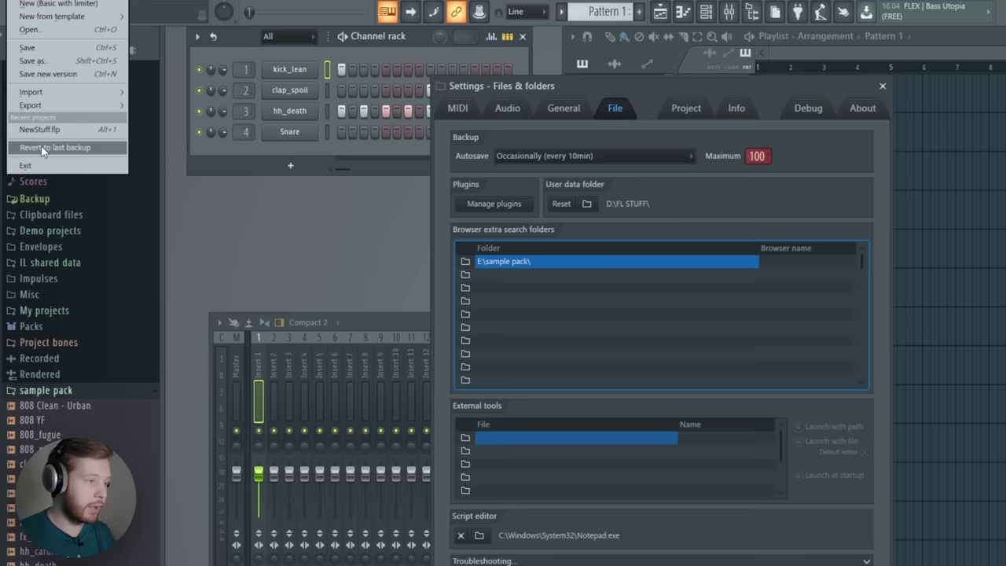
{"action": "left_click", "coordinate": [268, 216]}
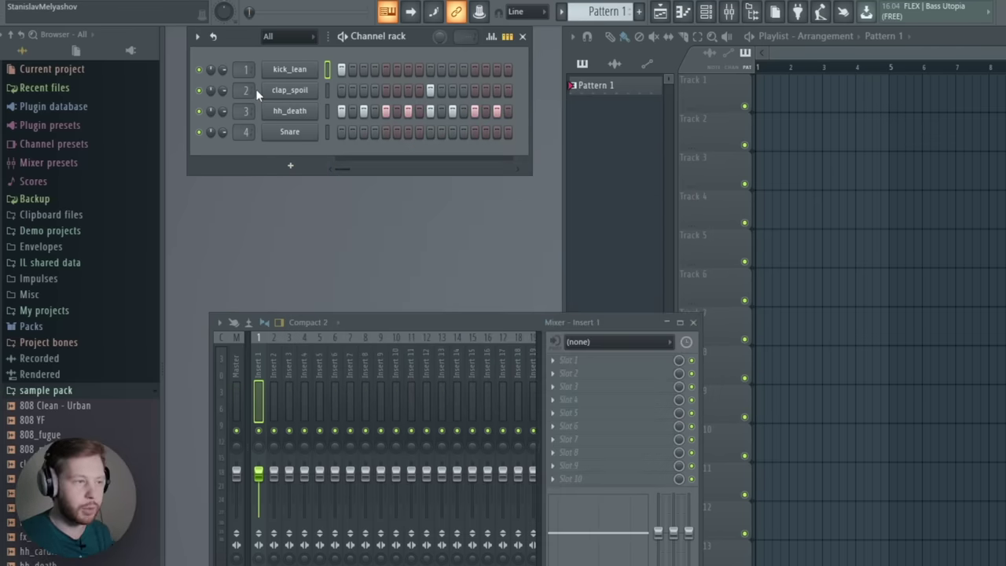
- Insert a GMS synthesizer as a new channel above kick_lean
{"action": "right_click", "coordinate": [312, 66]}
{"action": "mouse_move", "coordinate": [354, 175]}
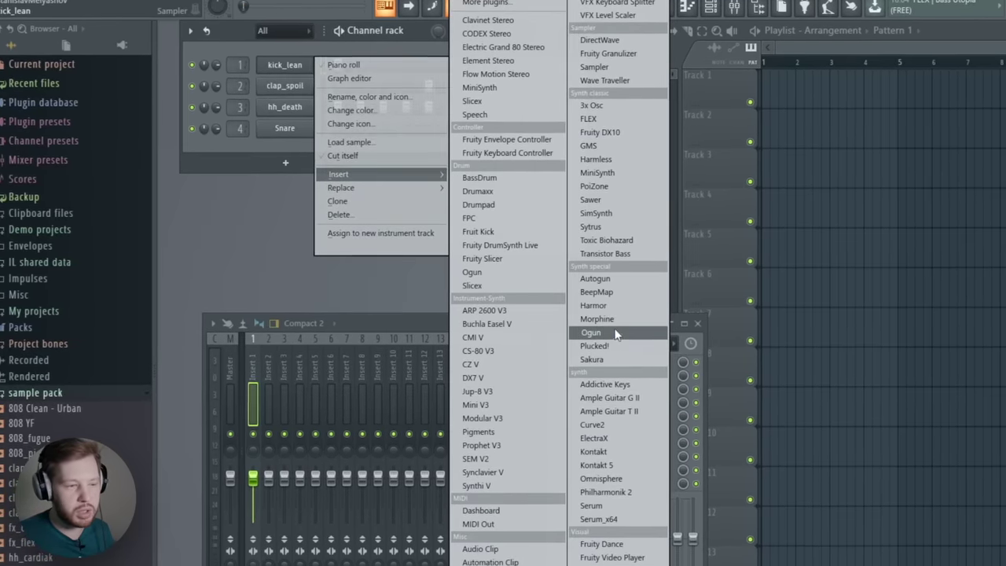
{"action": "left_click", "coordinate": [591, 145]}
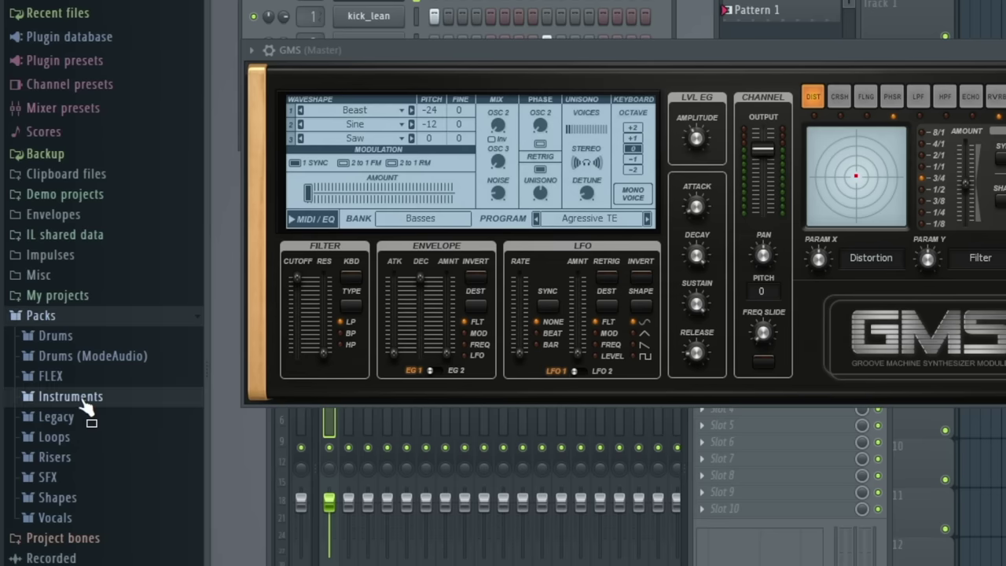
- Add the Close Grand piano from the Instruments pack as a new channel and try a few steps on it
{"action": "left_click", "coordinate": [91, 462]}
{"action": "left_click_drag", "start_coordinate": [87, 476], "coordinate": [352, 21]}
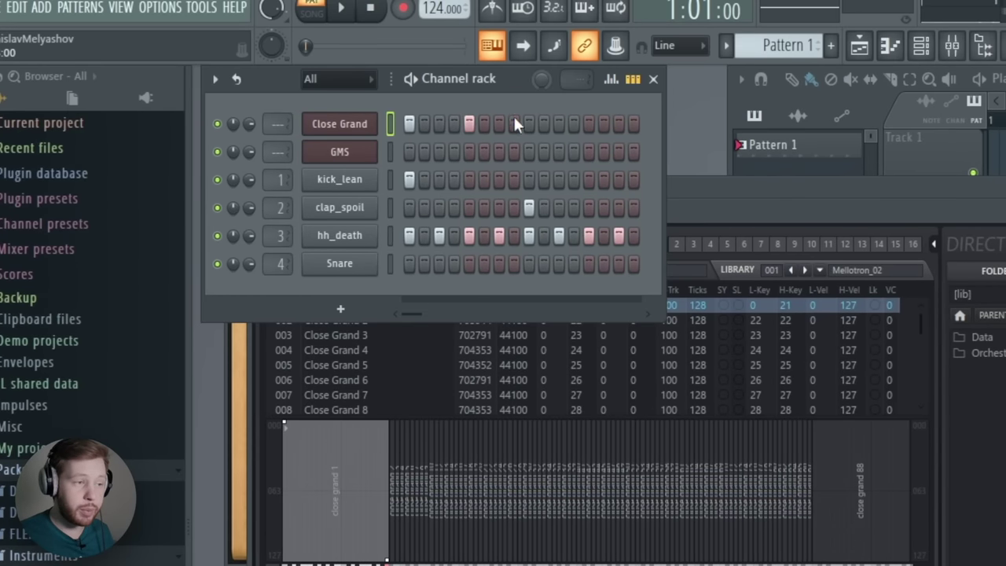
{"action": "left_click", "coordinate": [607, 123]}
{"action": "key", "text": "space"}
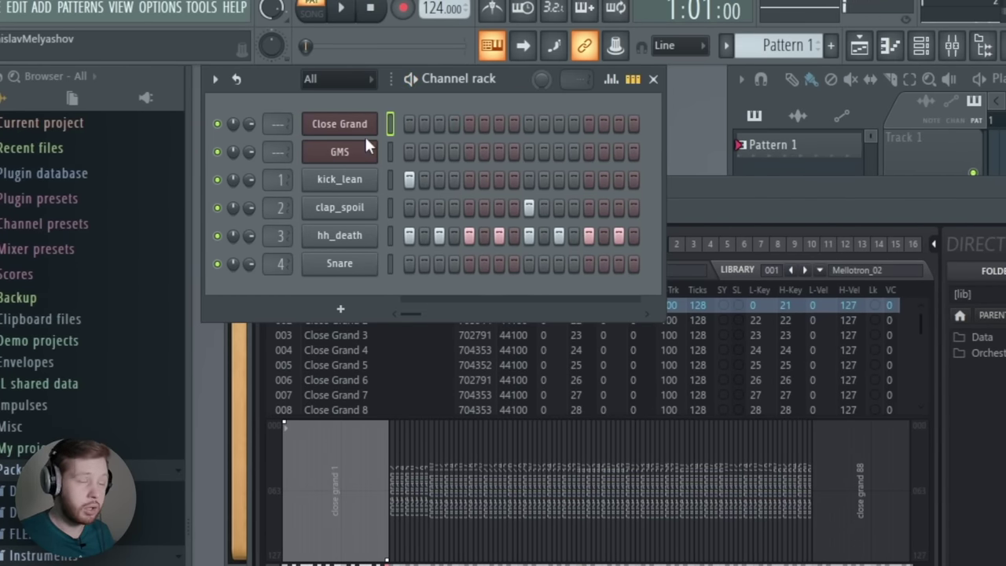
- Open the Close Grand channel's piano roll and draw a note about 1¼ bars long at the start, moved down to C5
{"action": "right_click", "coordinate": [333, 124]}
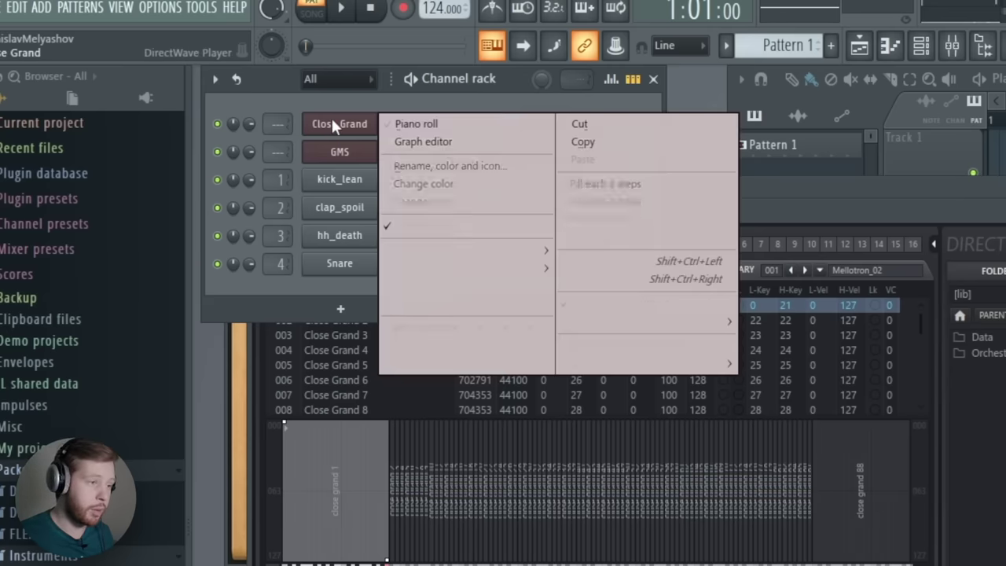
{"action": "left_click", "coordinate": [431, 126]}
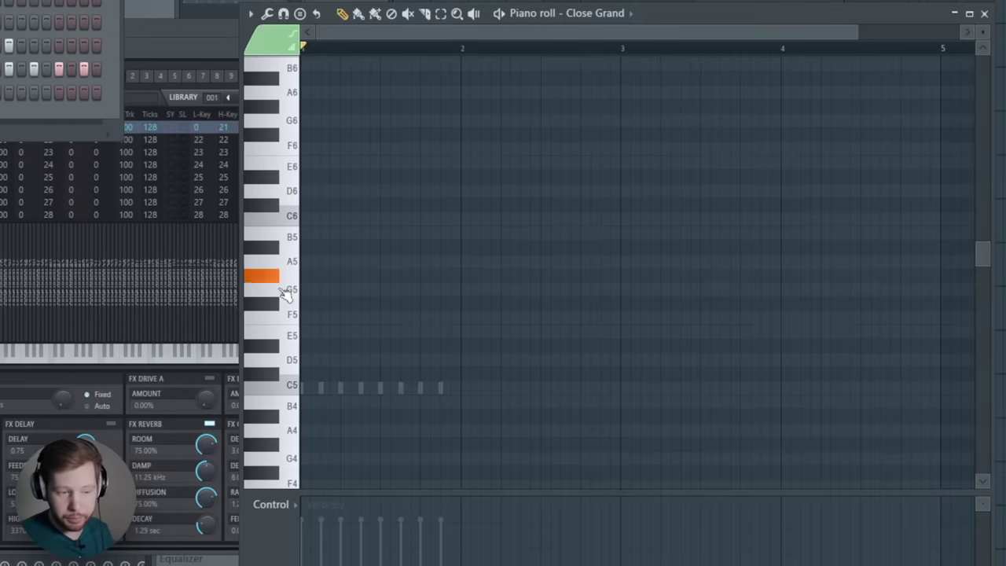
{"action": "left_click", "coordinate": [345, 318]}
{"action": "left_click_drag", "start_coordinate": [369, 317], "coordinate": [543, 322]}
{"action": "left_click_drag", "start_coordinate": [400, 319], "coordinate": [338, 338]}
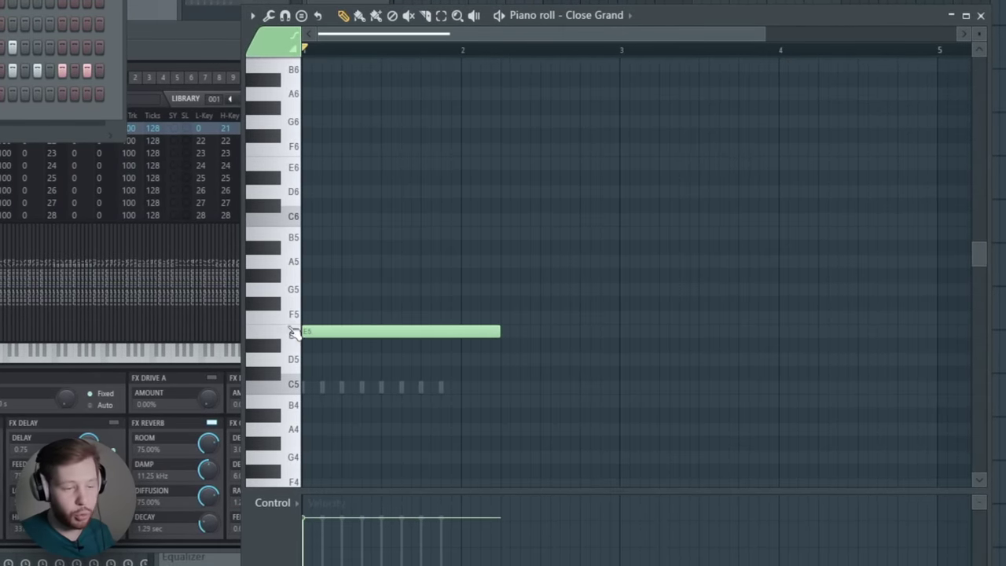
{"action": "left_click", "coordinate": [332, 337]}
{"action": "left_click_drag", "start_coordinate": [332, 337], "coordinate": [325, 399]}
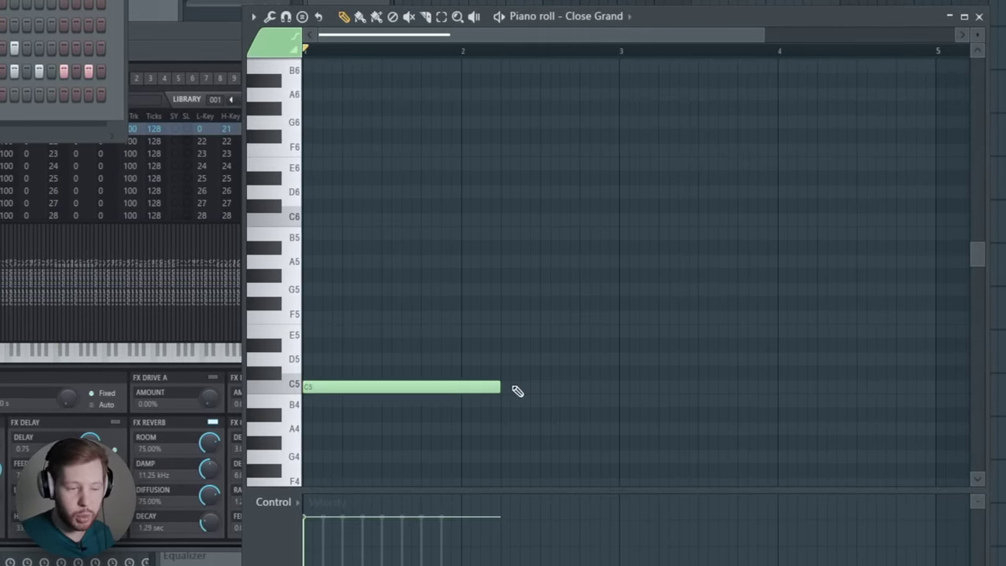
- Shorten the C5 note and add short F5, E5, F5 and E5 notes in the first bar, playing the melody back
{"action": "left_click", "coordinate": [386, 319]}
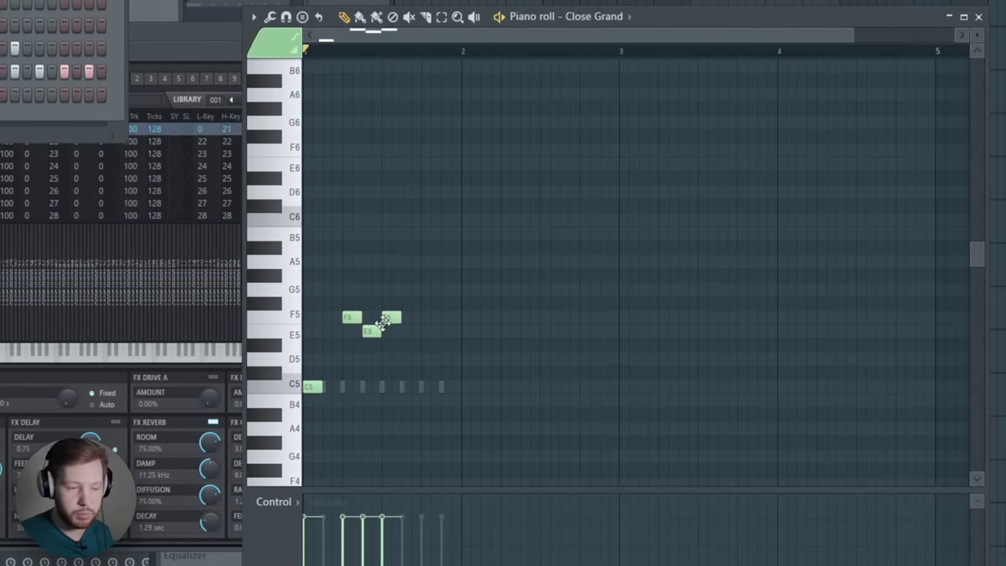
{"action": "key", "text": "space"}
{"action": "key", "text": "space"}
{"action": "left_click", "coordinate": [428, 331]}
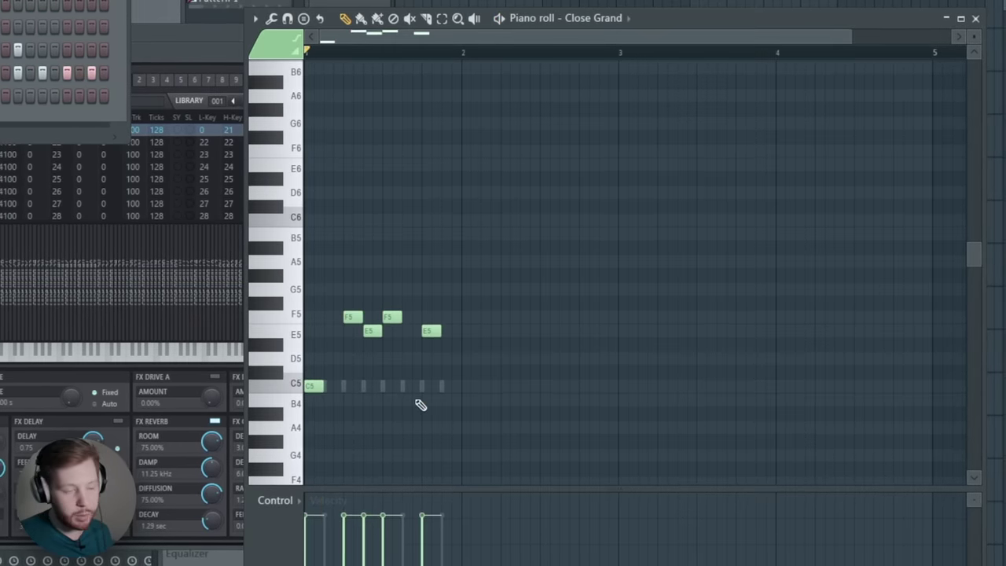
{"action": "left_click_drag", "start_coordinate": [608, 242], "coordinate": [274, 476]}
{"action": "left_click", "coordinate": [408, 403]}
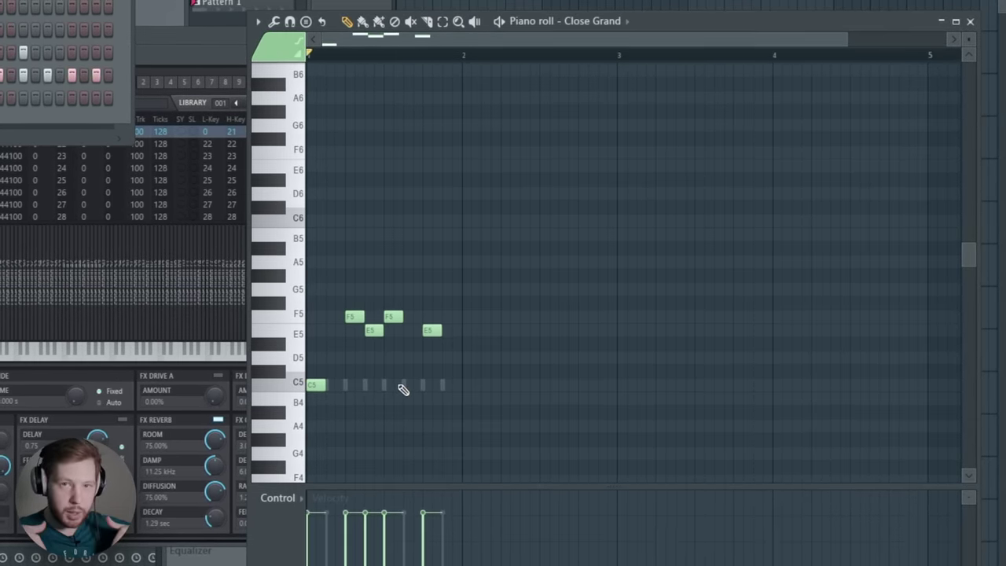
- Duplicate the melody into the second bar and rearrange the copied notes after C5 to E5, F5, E5 and F5
{"action": "key", "text": "ctrl+a"}
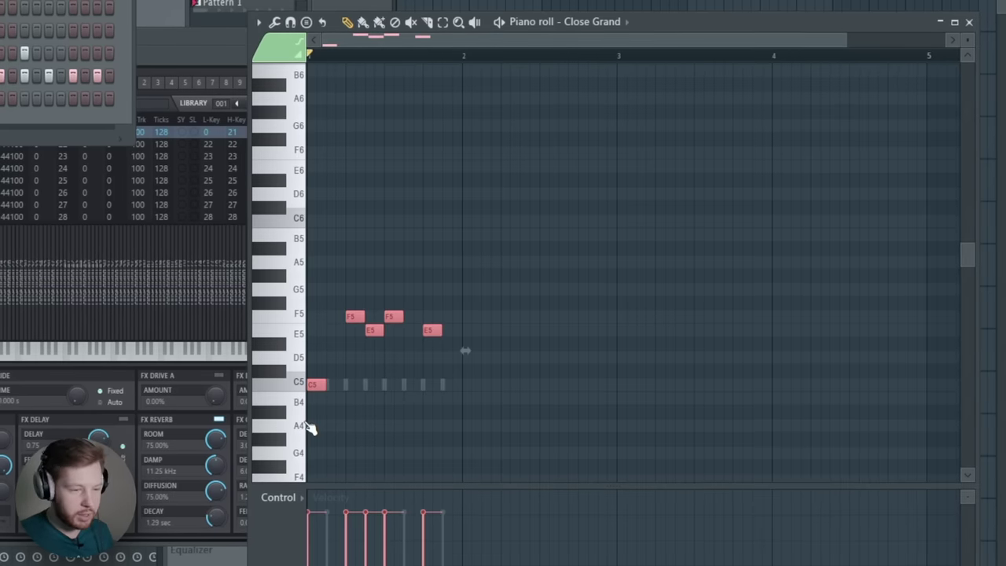
{"action": "key", "text": "ctrl+b"}
{"action": "key", "text": "ctrl+d"}
{"action": "key", "text": "space"}
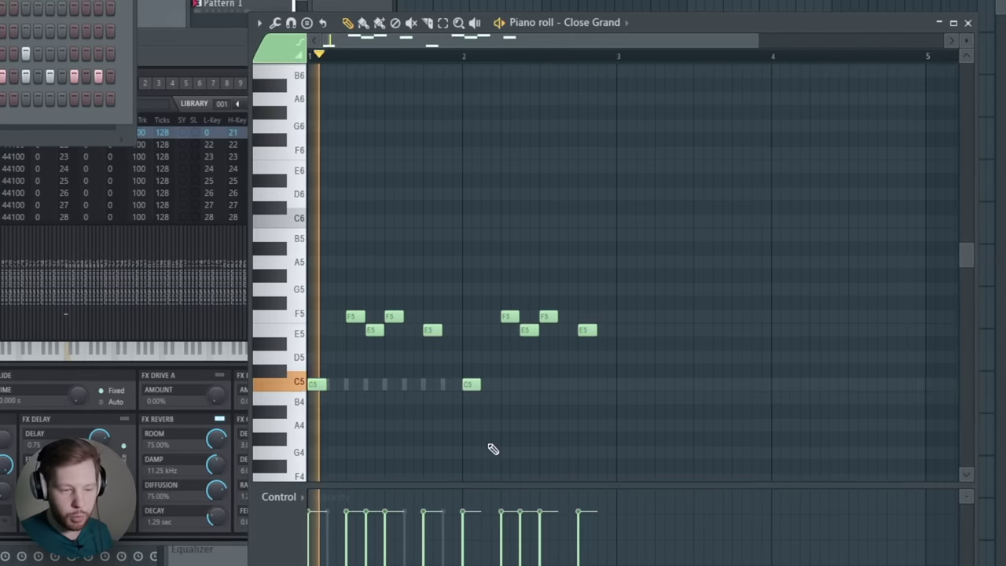
{"action": "key", "text": "space"}
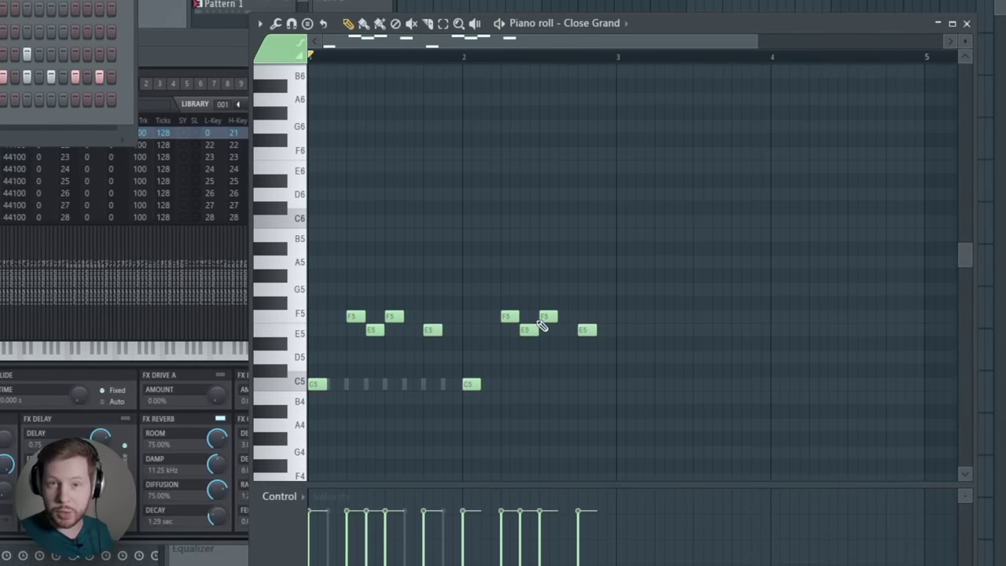
{"action": "mouse_move", "coordinate": [504, 313]}
{"action": "left_mouse_down"}
{"action": "mouse_move", "coordinate": [511, 328]}
{"action": "mouse_move", "coordinate": [524, 311]}
{"action": "mouse_move", "coordinate": [546, 330]}
{"action": "left_mouse_up"}
{"action": "left_click_drag", "start_coordinate": [585, 329], "coordinate": [585, 316]}
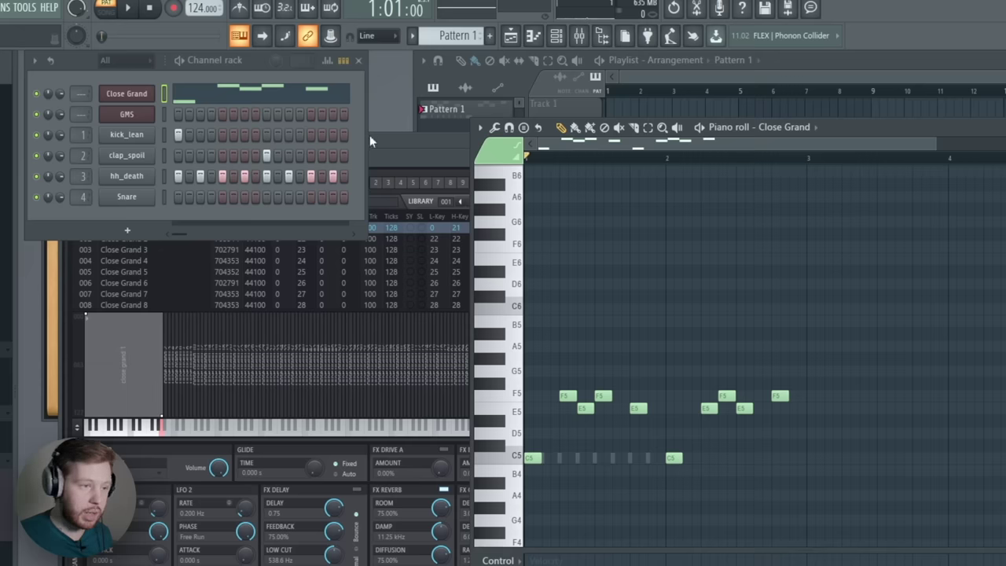
- Widen the channel rack to show 32 steps, add a clap_spoil hit on step 25 and a kick_lean hit on step 21, and play the pattern
{"action": "left_click_drag", "start_coordinate": [366, 138], "coordinate": [536, 140]}
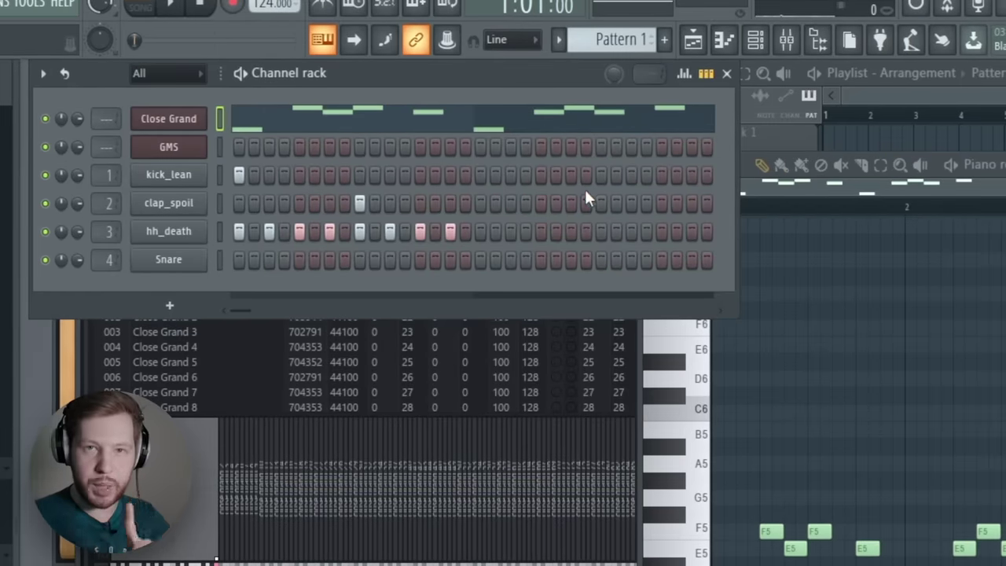
{"action": "left_click", "coordinate": [600, 204]}
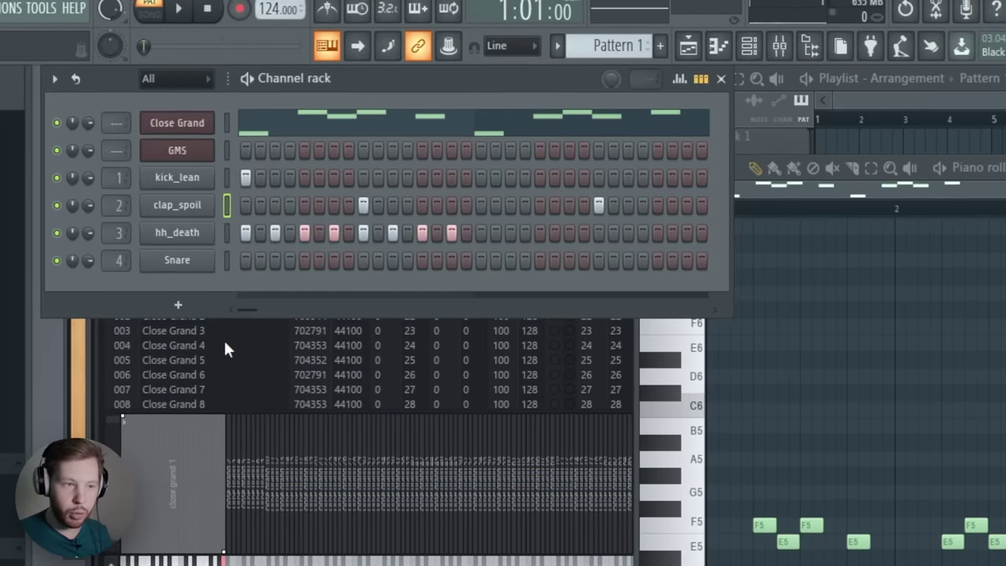
{"action": "left_click", "coordinate": [540, 179]}
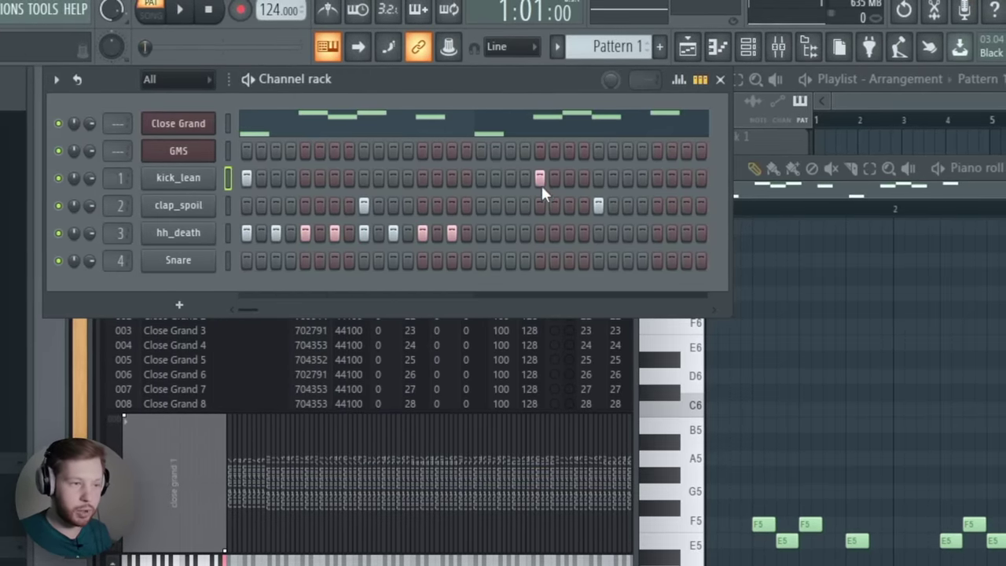
{"action": "key", "text": "space"}
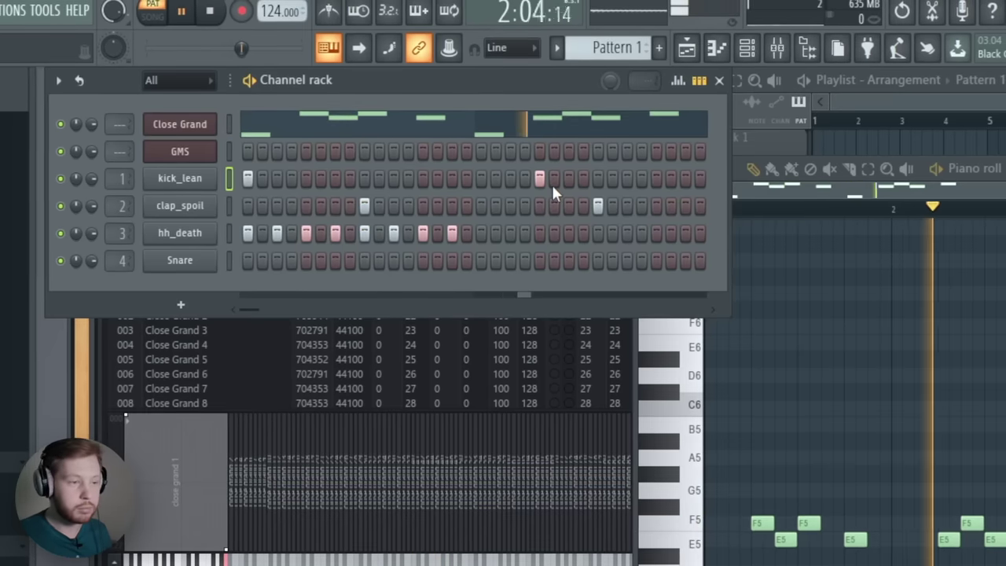
{"action": "key", "text": "space"}
- Fill every second step of the hh_death channel and play the pattern
{"action": "right_click", "coordinate": [172, 234]}
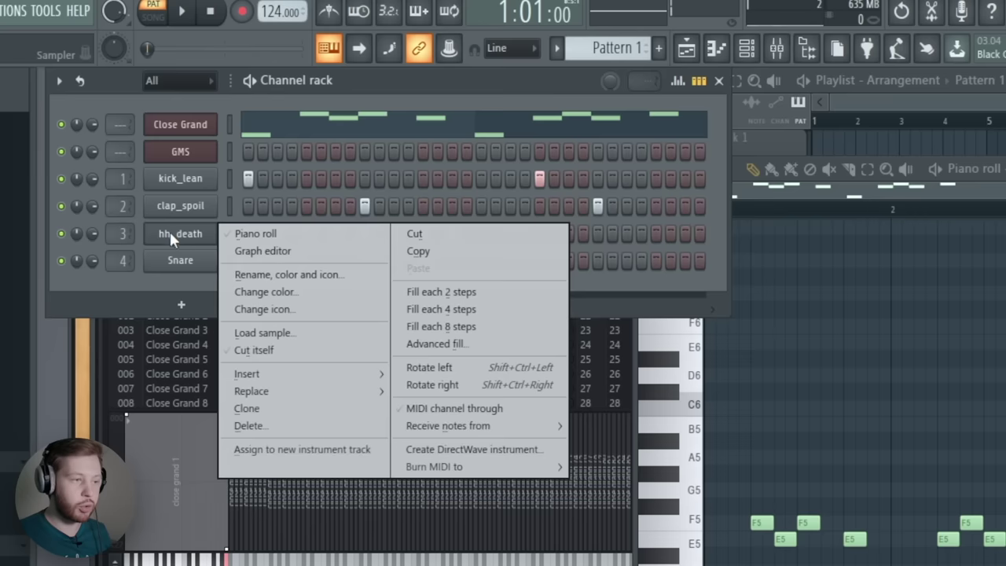
{"action": "left_click", "coordinate": [429, 292]}
{"action": "key", "text": "space"}
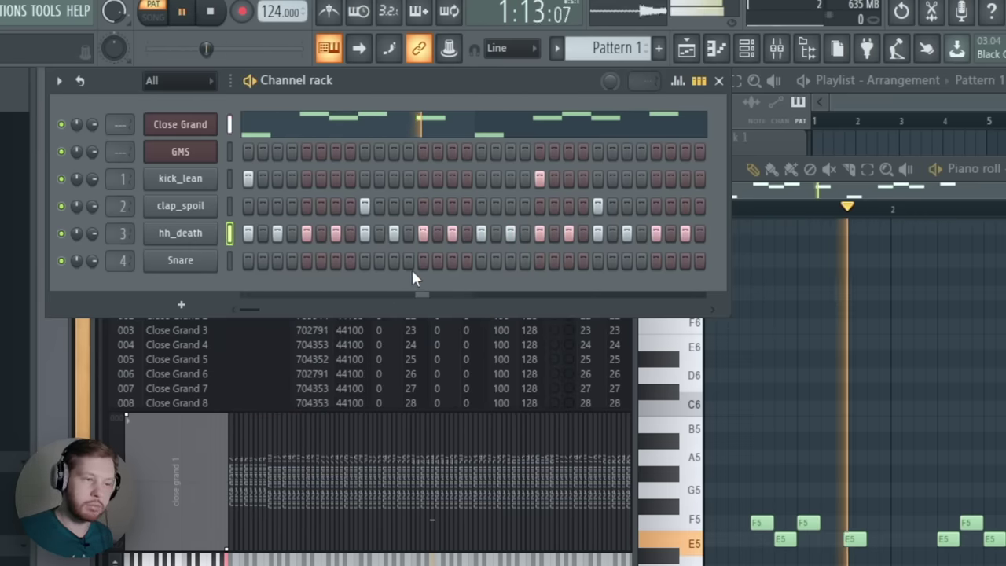
{"action": "key", "text": "space"}
- Add kick_lean hits on steps 11 and 19, trying and removing one on step 17 while playing the pattern
{"action": "key", "text": "space"}
{"action": "key", "text": "space"}
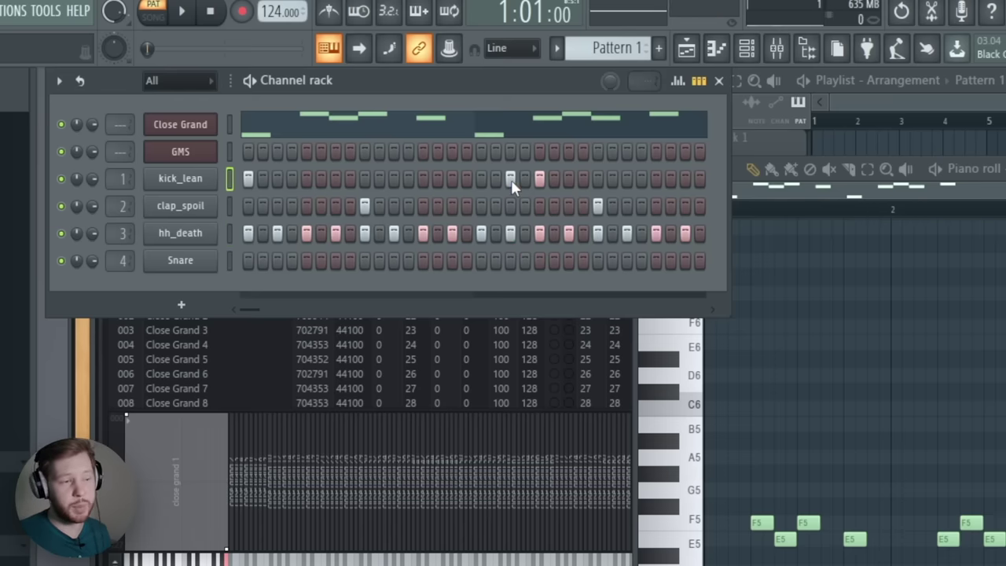
{"action": "key", "text": "space"}
{"action": "left_click", "coordinate": [482, 180]}
{"action": "key", "text": "space"}
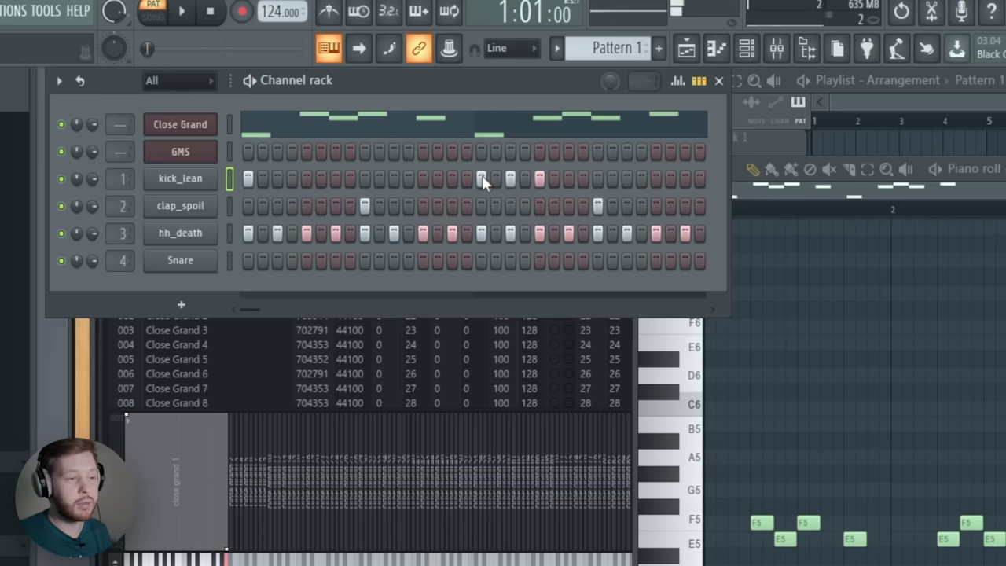
{"action": "left_click", "coordinate": [481, 178]}
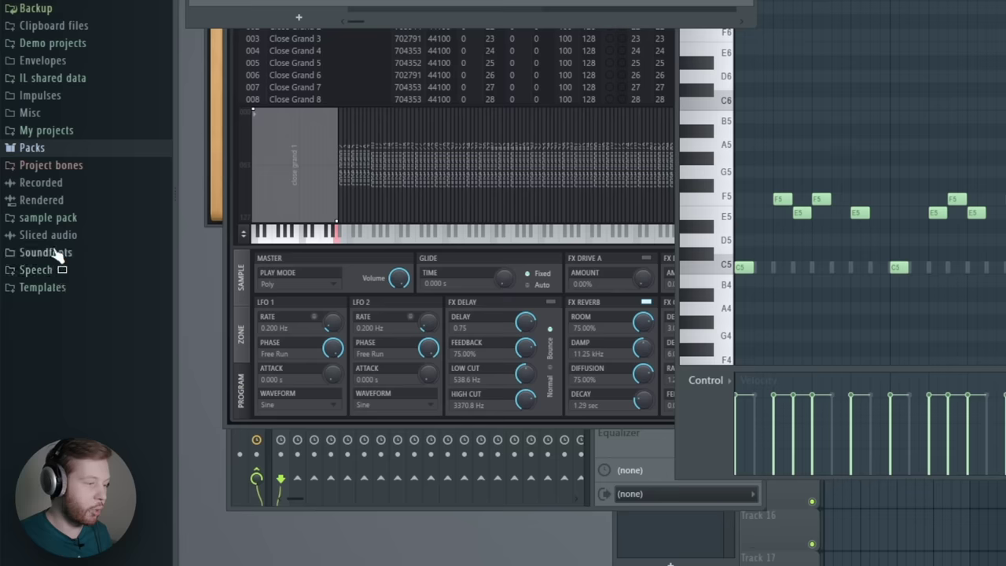
- Add 808_pierre from the sample pack folder as a new channel below Snare and try a few steps on it
{"action": "left_click", "coordinate": [55, 219]}
{"action": "left_click", "coordinate": [66, 288]}
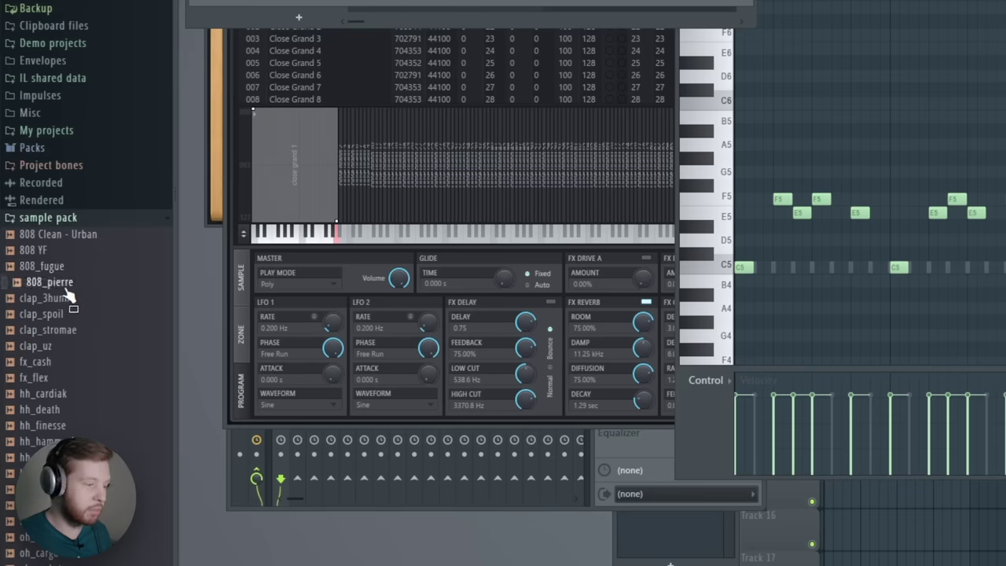
{"action": "left_click_drag", "start_coordinate": [70, 291], "coordinate": [339, 7]}
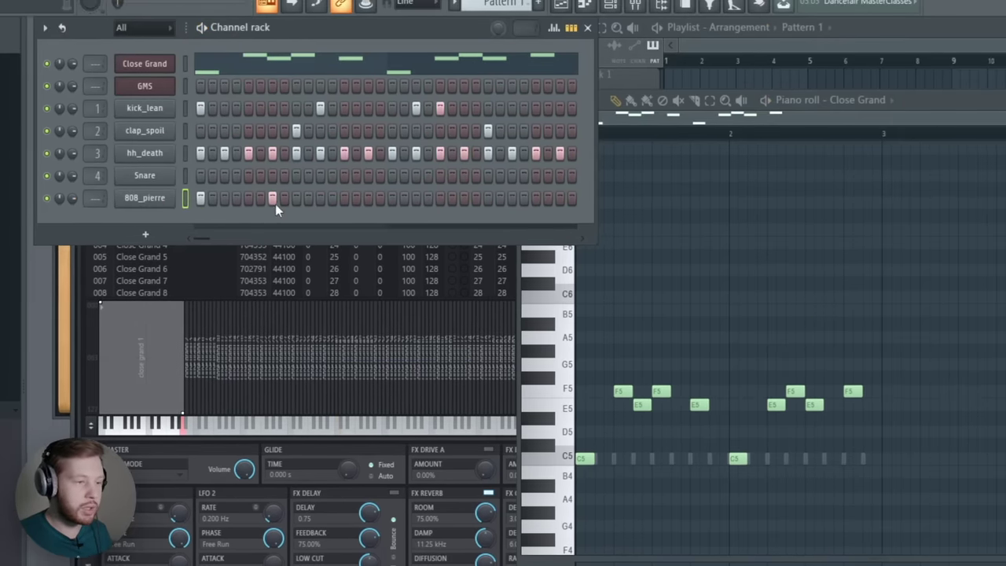
{"action": "left_click", "coordinate": [333, 198]}
{"action": "key", "text": "space"}
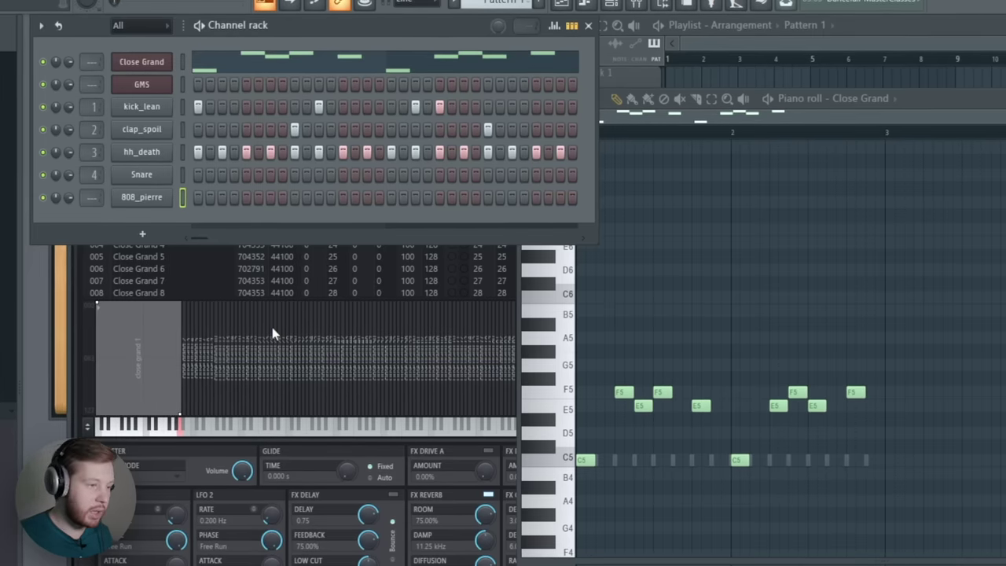
- Open the 808_pierre channel's piano roll, place a C5 note at the start and an F5 note in the second half of bar 1, and play it
{"action": "right_click", "coordinate": [149, 196]}
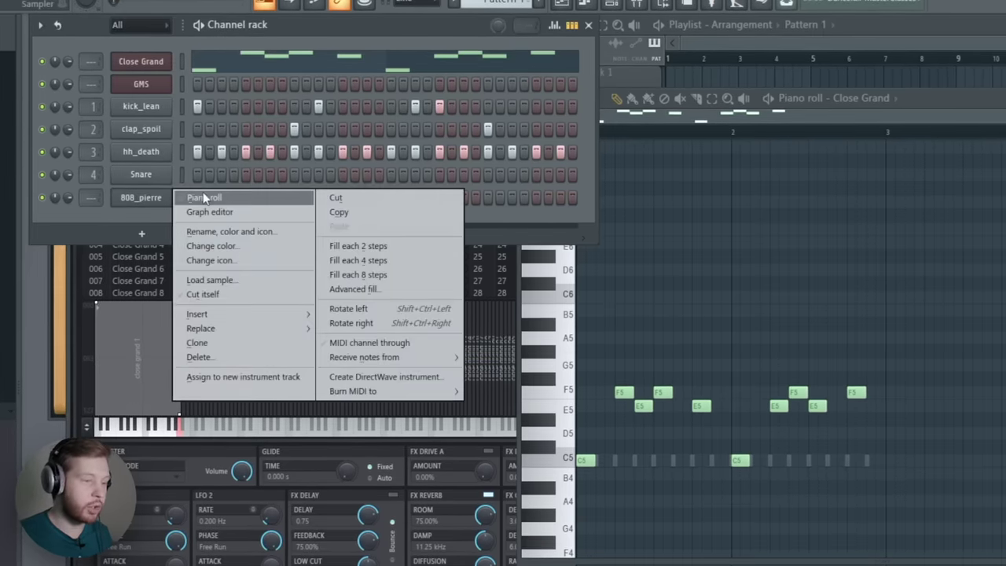
{"action": "left_click", "coordinate": [203, 195]}
{"action": "left_click", "coordinate": [591, 461]}
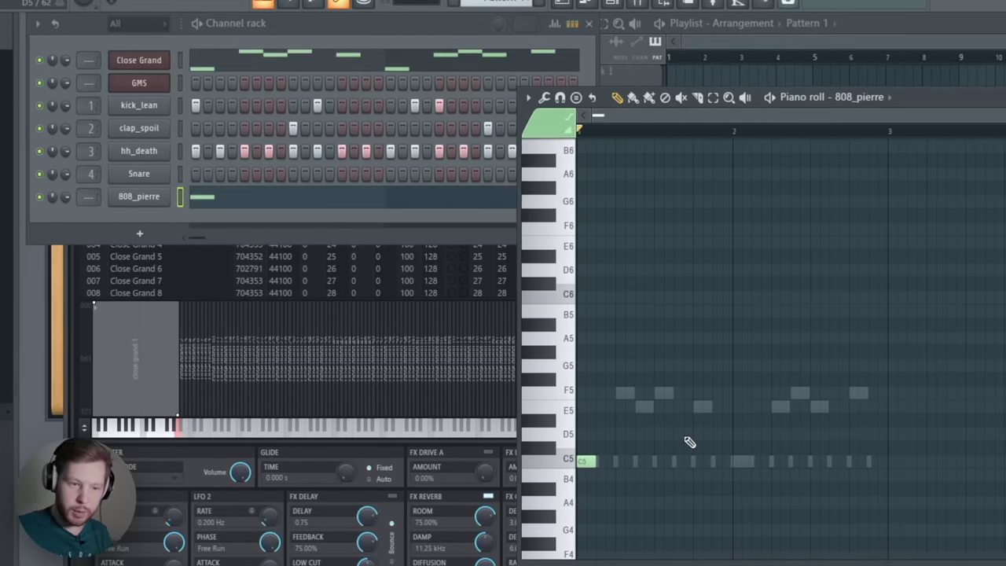
{"action": "left_click_drag", "start_coordinate": [681, 458], "coordinate": [680, 396]}
{"action": "key", "text": "space"}
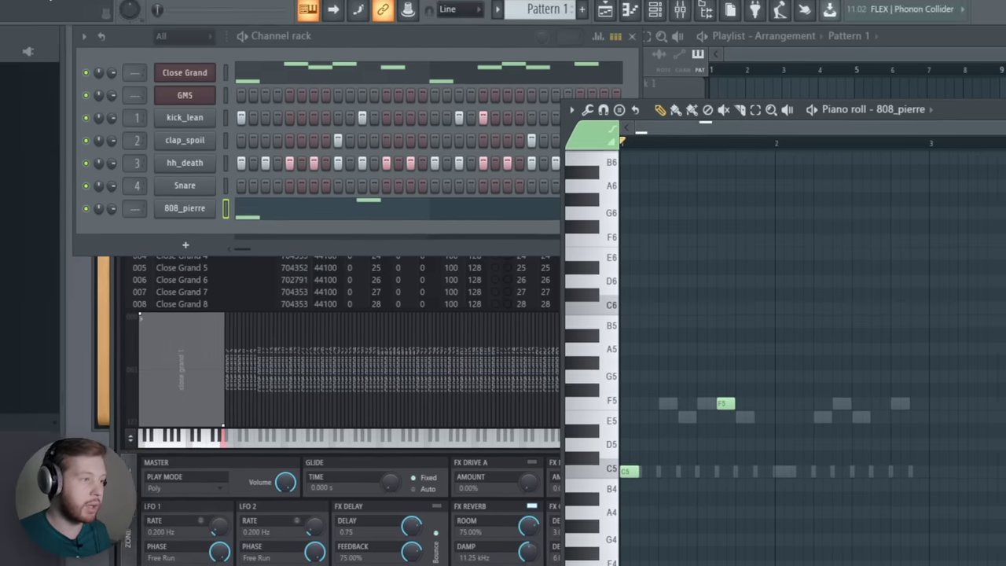
- Look up the general settings
{"action": "left_click", "coordinate": [197, 11]}
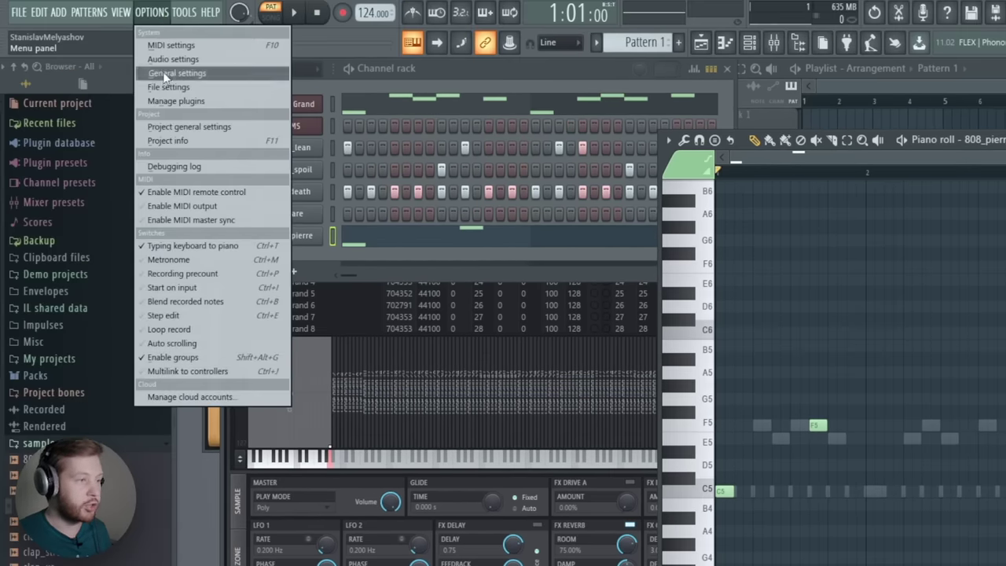
{"action": "left_click", "coordinate": [224, 72]}
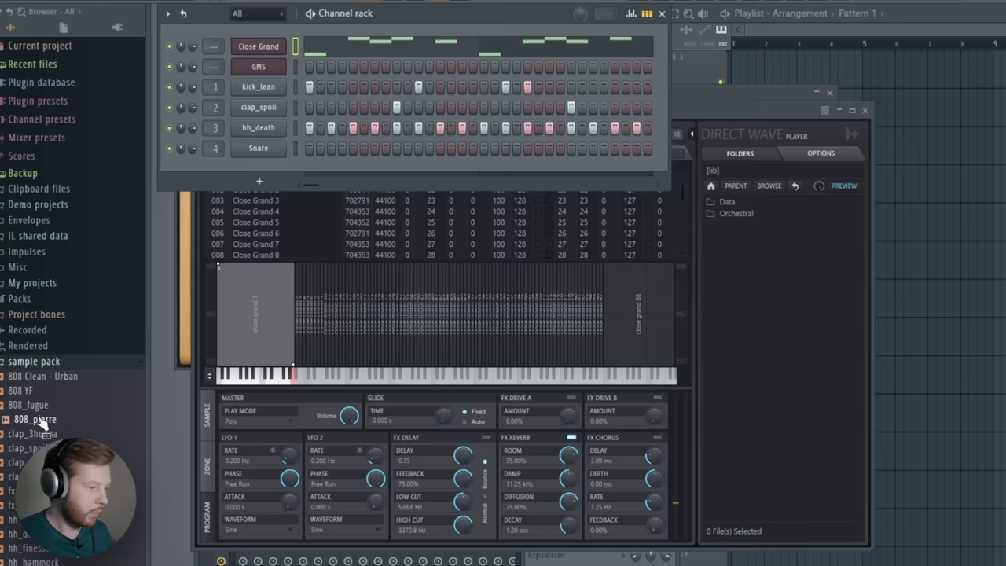
- Add 808_pierre from the sample pack as a new channel below Snare and open its piano roll
{"action": "left_click_drag", "start_coordinate": [34, 419], "coordinate": [263, 163]}
{"action": "right_click", "coordinate": [256, 168]}
{"action": "left_click", "coordinate": [322, 168]}
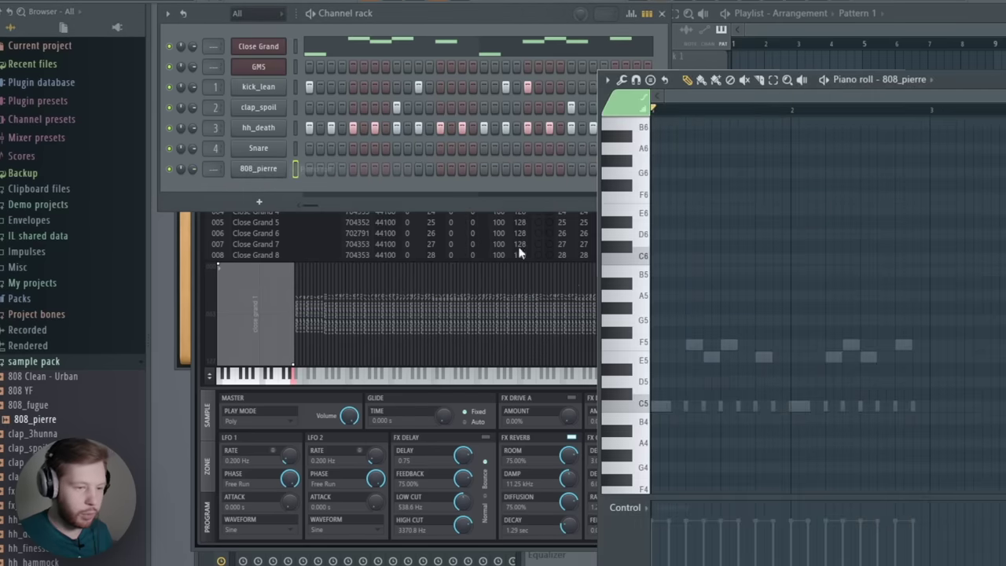
- Place 808_pierre notes: C5 at the start, F5 in bar 1's second half and two adjacent E5 notes early in bar 2, and play the pattern
{"action": "left_click_drag", "start_coordinate": [731, 298], "coordinate": [738, 348]}
{"action": "key", "text": "space"}
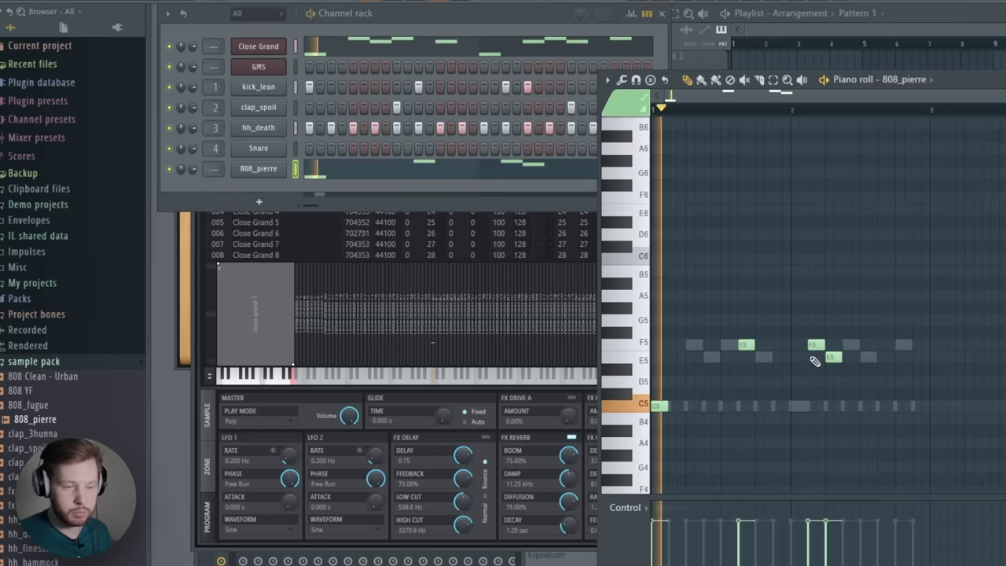
{"action": "left_click_drag", "start_coordinate": [812, 346], "coordinate": [812, 359]}
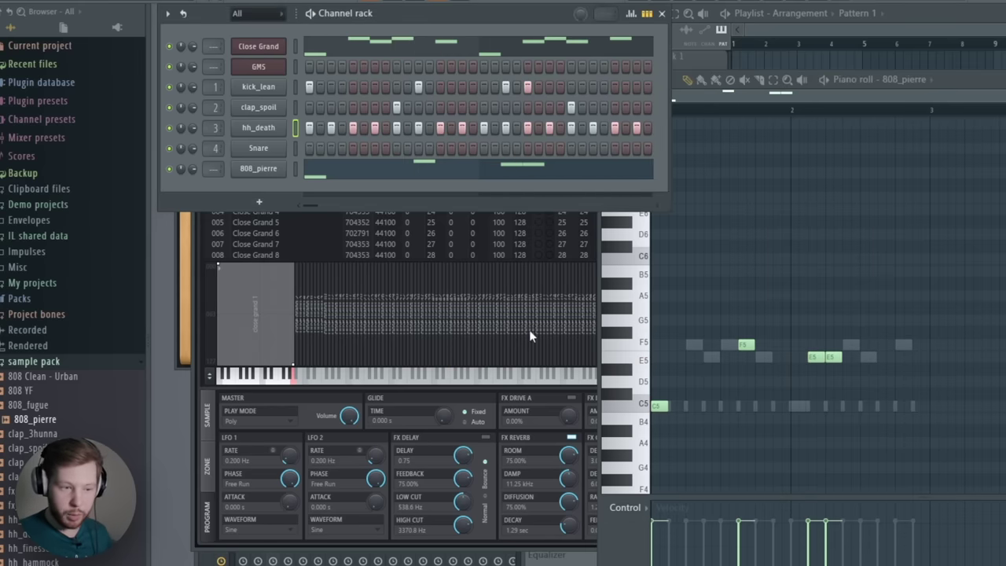
{"action": "key", "text": "space"}
{"action": "key", "text": "space"}
- Enable Cut itself on the 808 channel while auditioning the 808 Clean - Urban sample, and put the 808_pierre sample back
{"action": "left_click_drag", "start_coordinate": [34, 385], "coordinate": [271, 170]}
{"action": "key", "text": "space"}
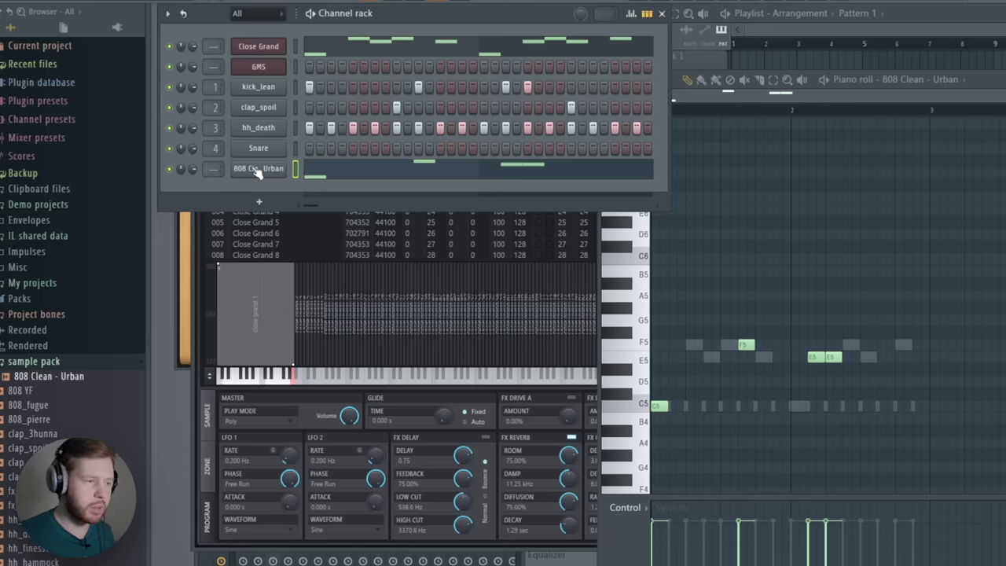
{"action": "right_click", "coordinate": [260, 171]}
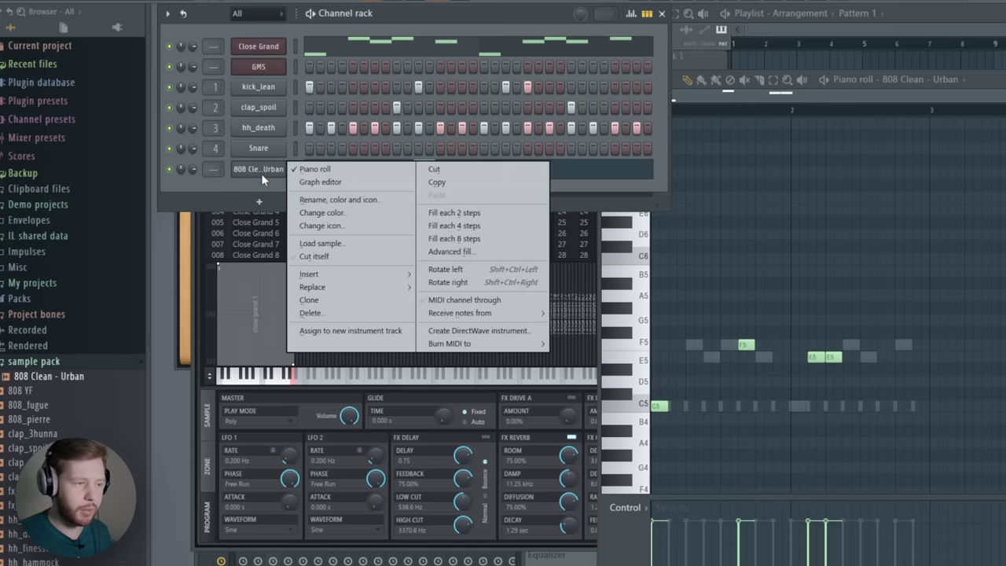
{"action": "left_click", "coordinate": [329, 258]}
{"action": "key", "text": "space"}
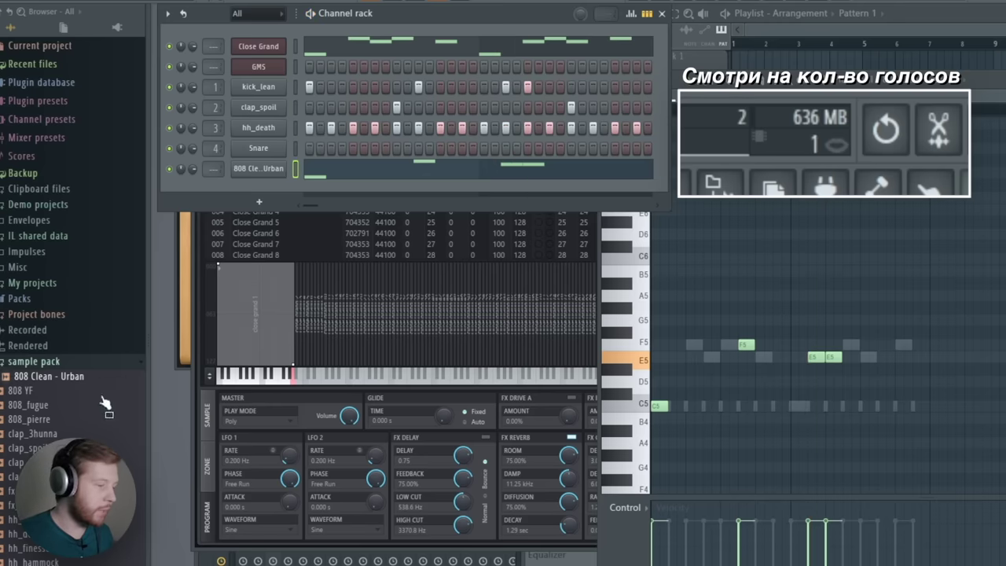
{"action": "left_click_drag", "start_coordinate": [37, 424], "coordinate": [275, 181]}
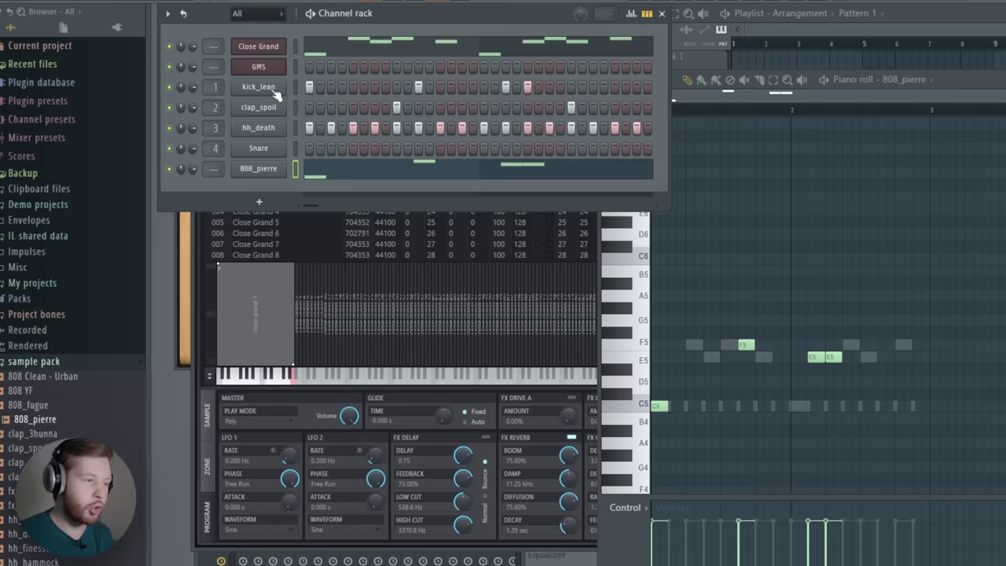
- Open the kick_lean sample settings, look through both pages of precomputed effects and raise the Boost
{"action": "left_click", "coordinate": [274, 91]}
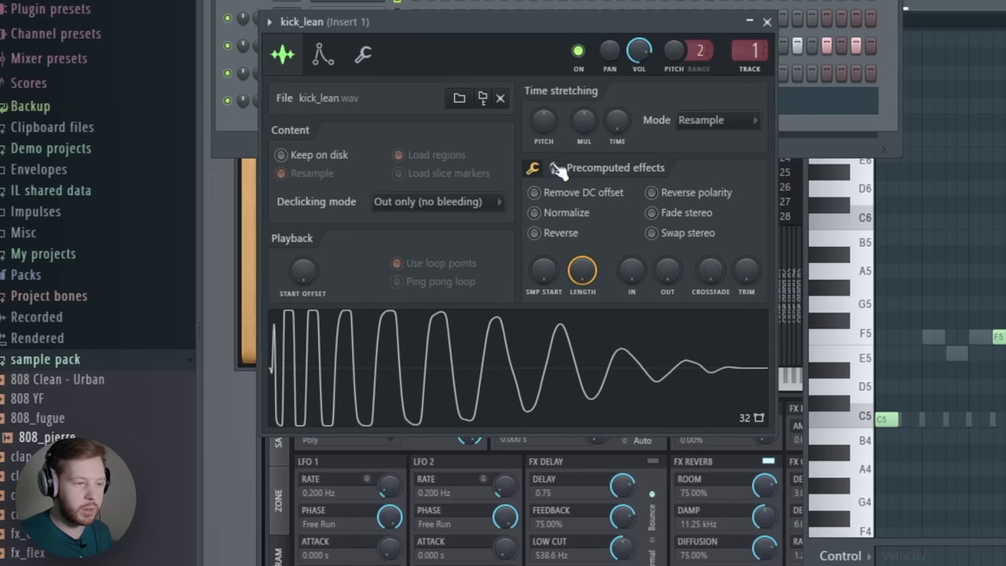
{"action": "left_click", "coordinate": [554, 168]}
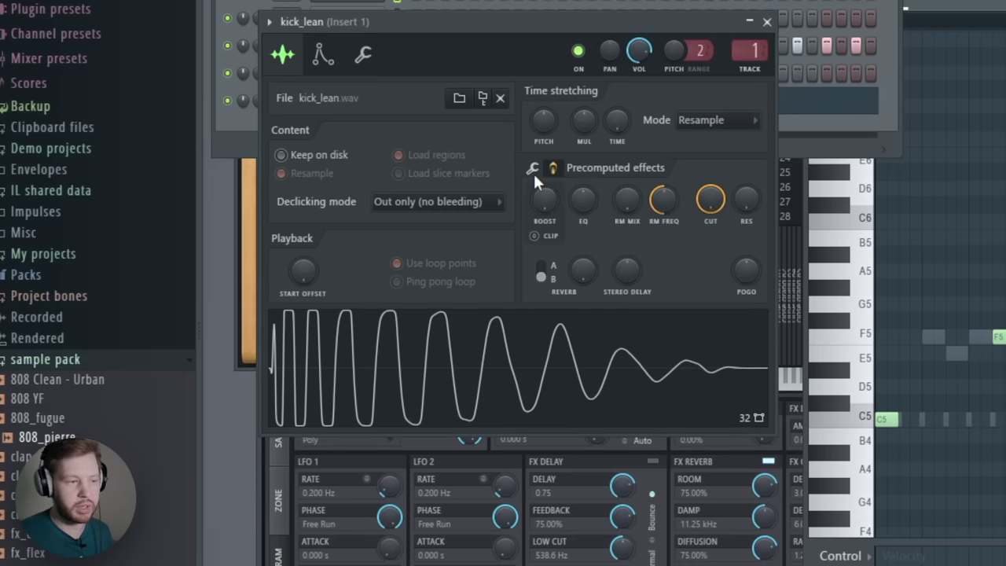
{"action": "left_click", "coordinate": [532, 170]}
{"action": "left_click", "coordinate": [554, 168]}
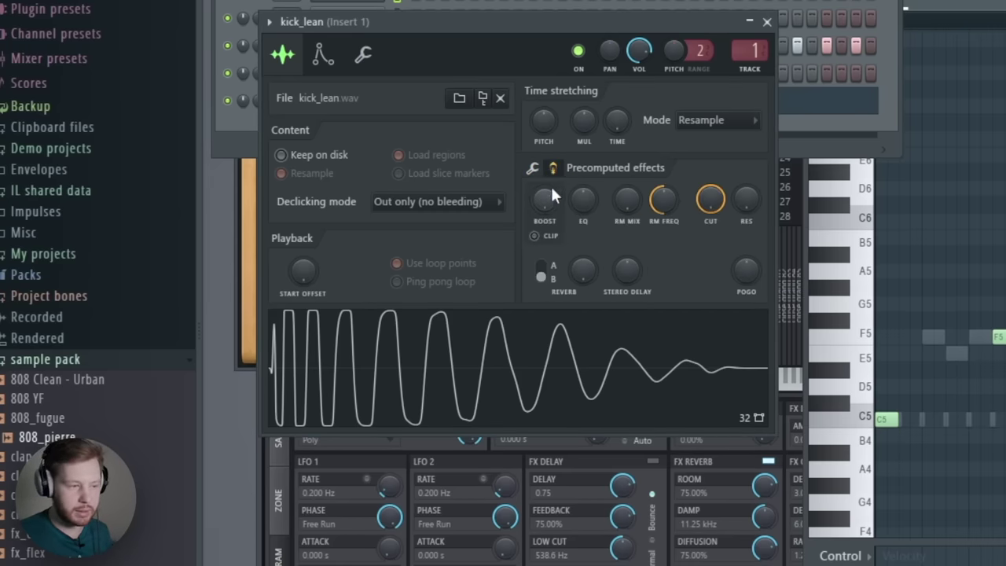
{"action": "left_click_drag", "start_coordinate": [544, 200], "coordinate": [544, 177]}
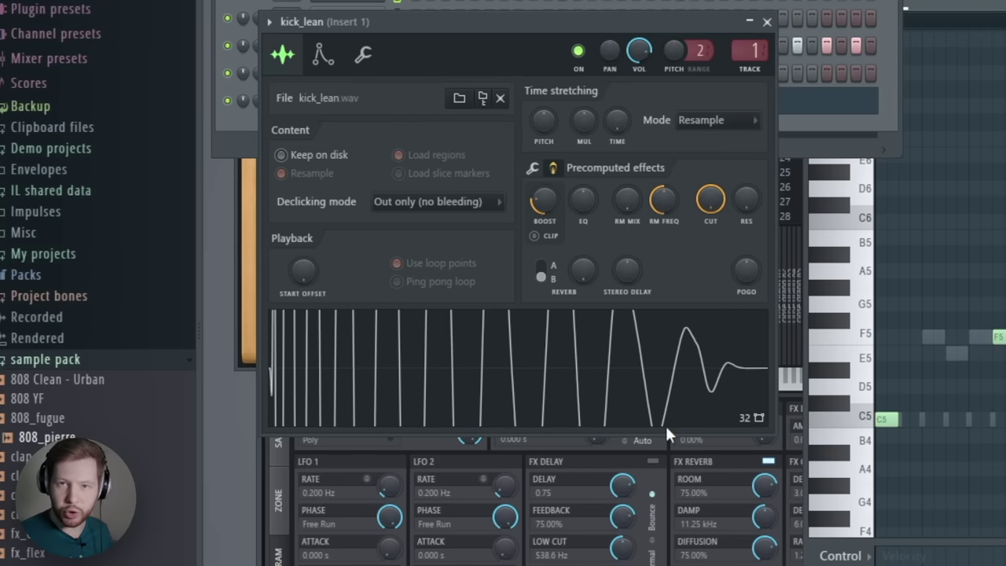
- Open the mixer, add Fruity soft clipper to slot 9 of the Master track and play the pattern
{"action": "key", "text": "F9"}
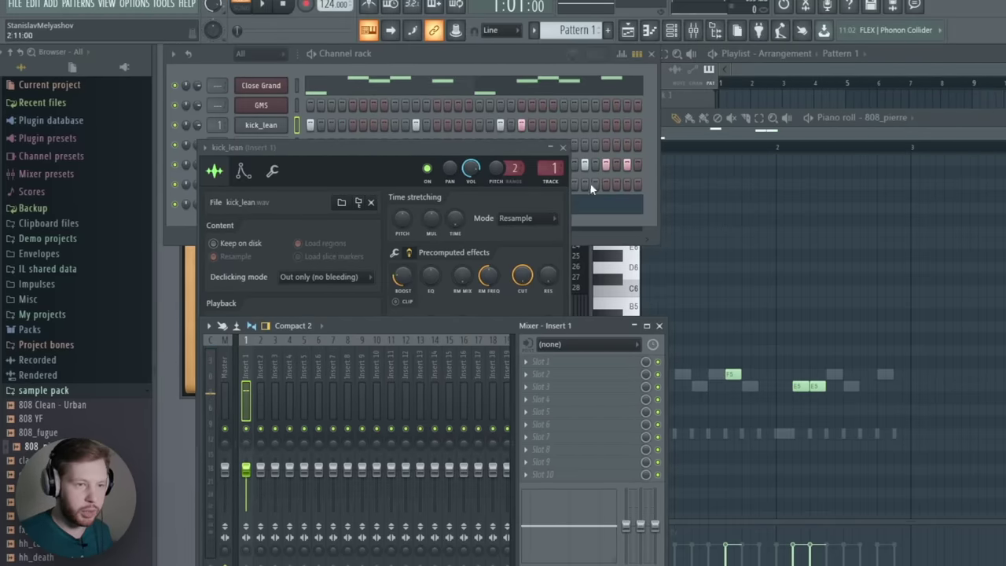
{"action": "left_click", "coordinate": [694, 31]}
{"action": "left_click", "coordinate": [695, 32]}
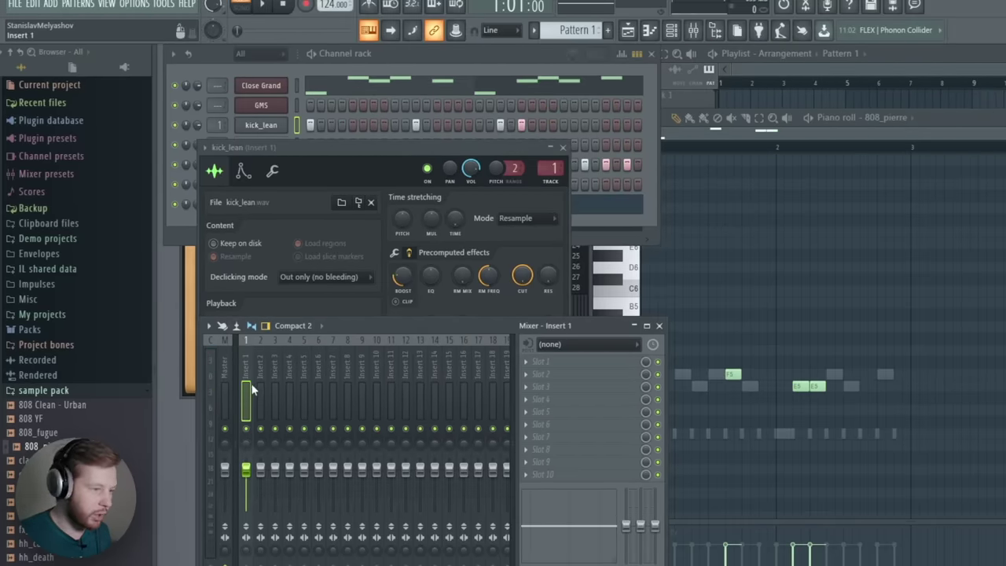
{"action": "left_click", "coordinate": [226, 369]}
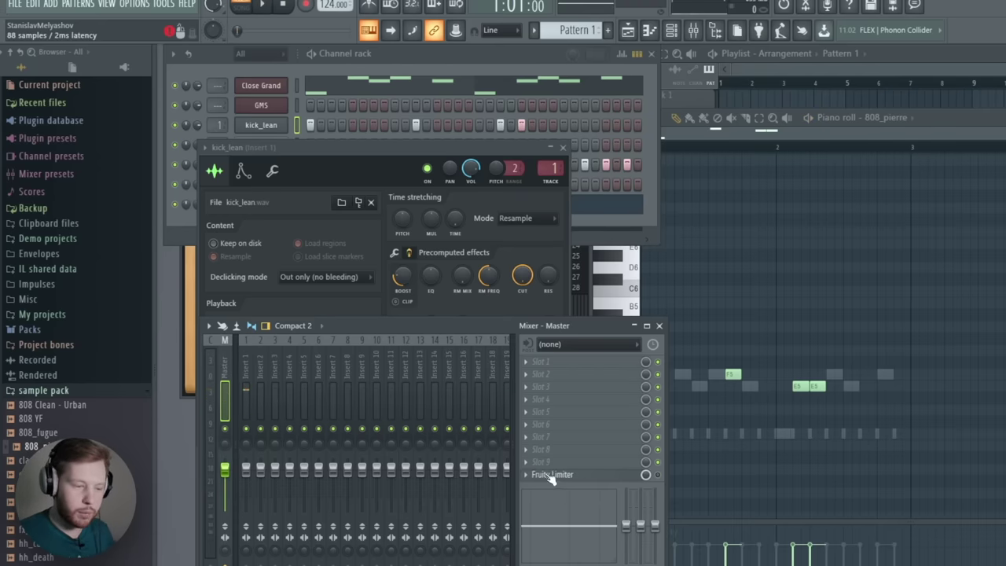
{"action": "left_click", "coordinate": [550, 475]}
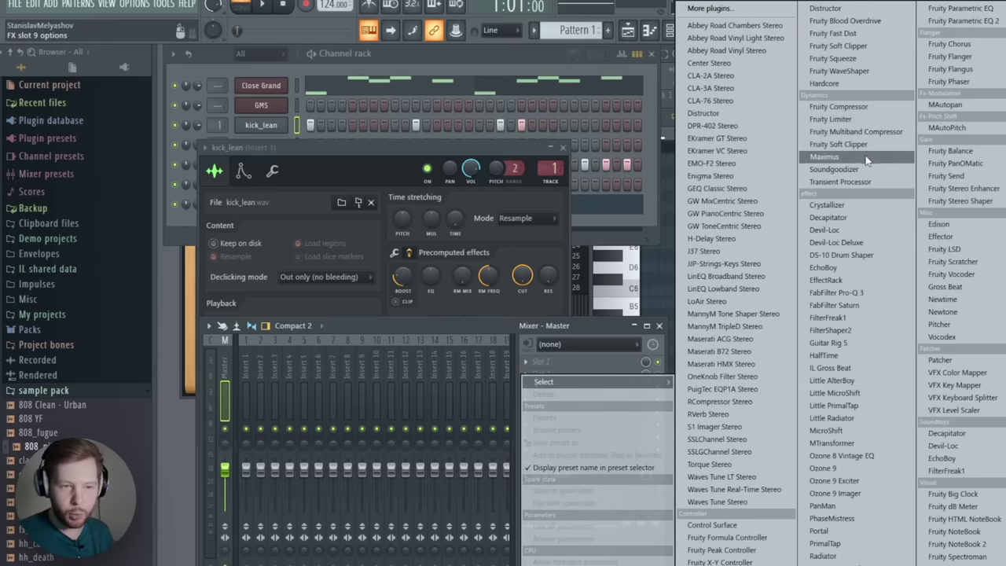
{"action": "left_click", "coordinate": [848, 145]}
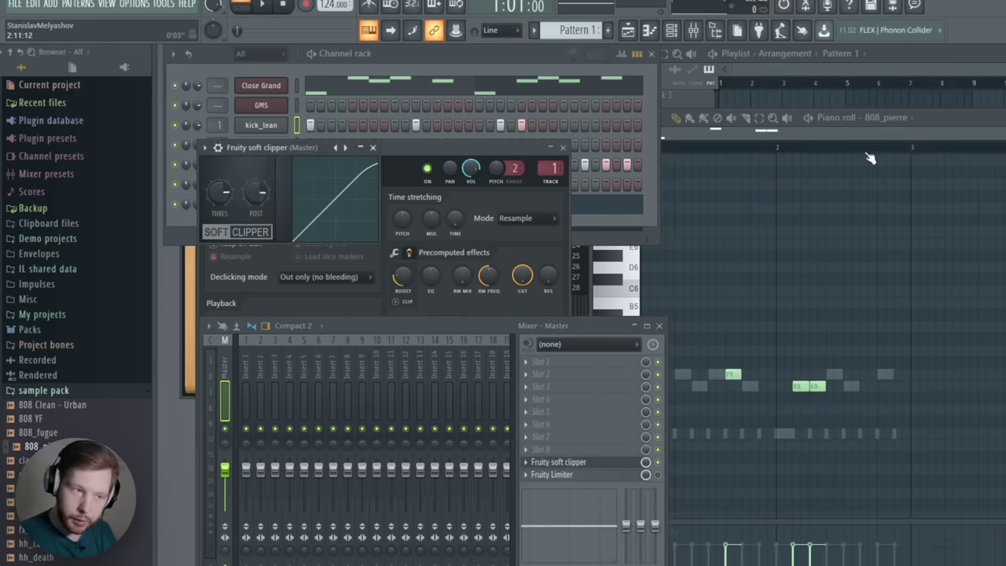
{"action": "key", "text": "space"}
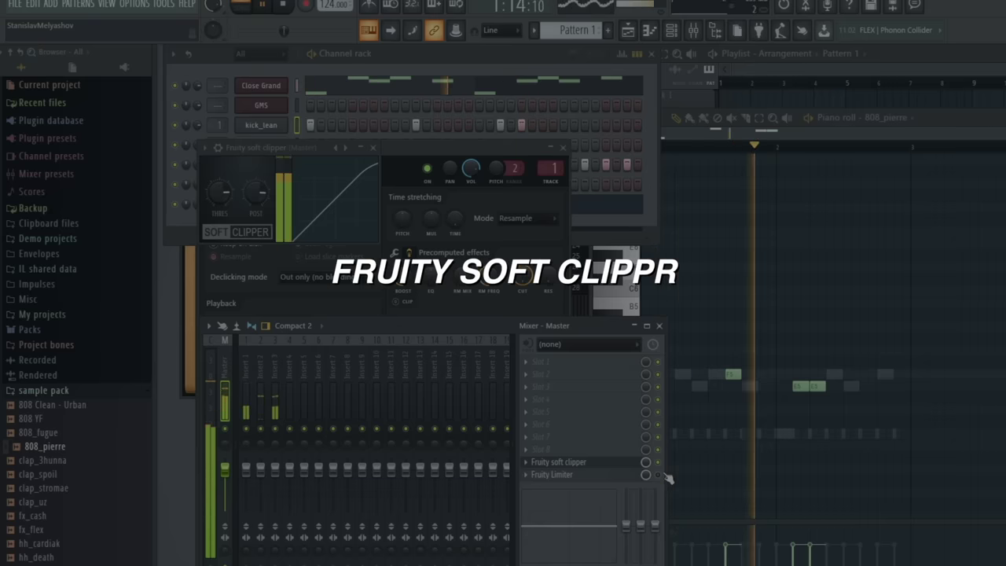
{"action": "key", "text": "space"}
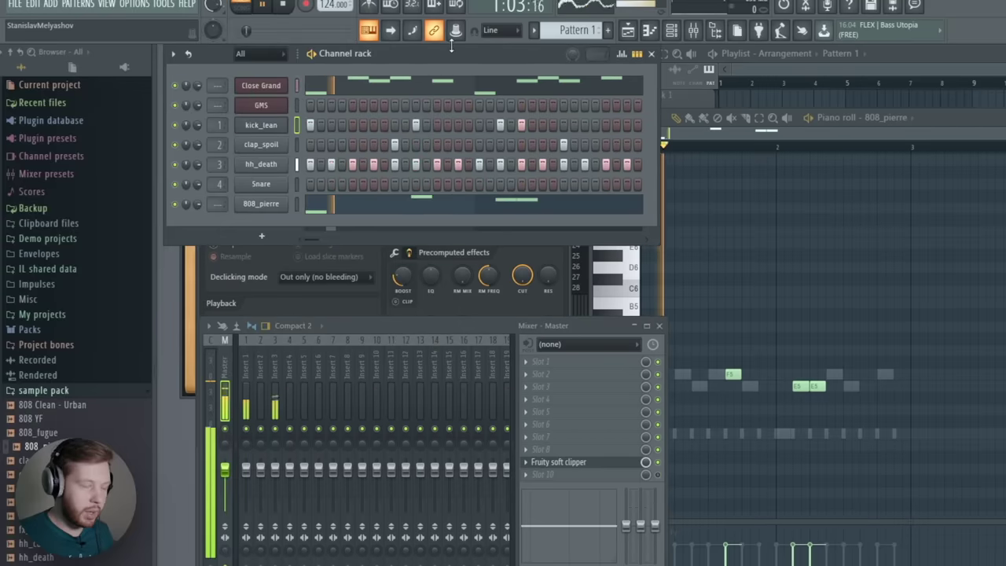
- Raise the Boost slightly in the 808_pierre sample settings and try the Reverse option on and off
{"action": "key", "text": "space"}
{"action": "left_click", "coordinate": [260, 208]}
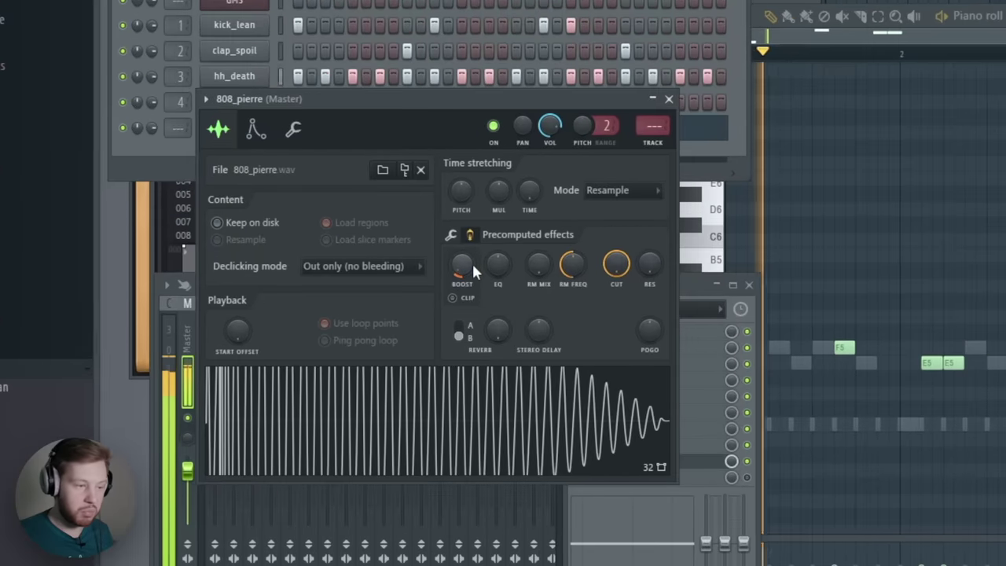
{"action": "left_click", "coordinate": [443, 287]}
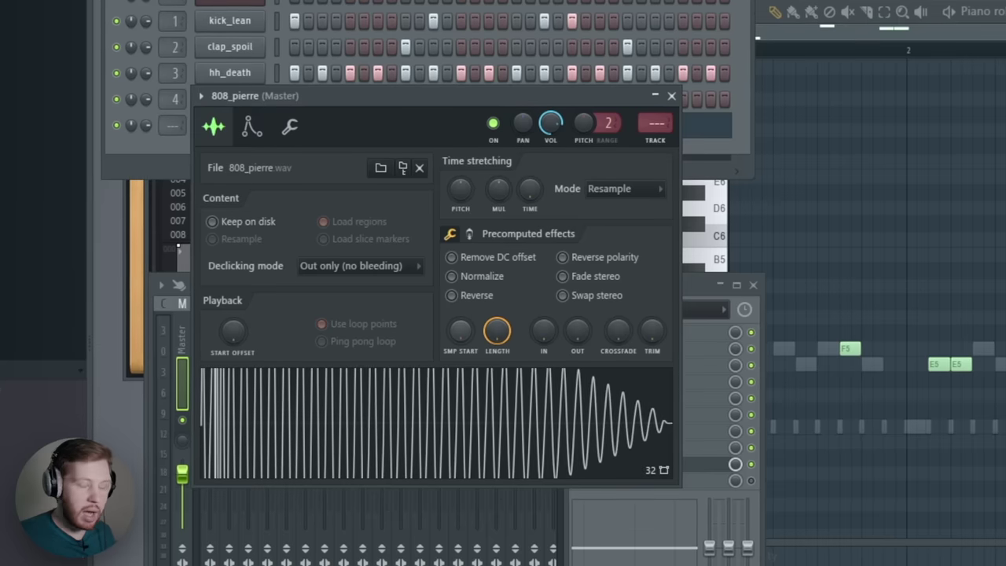
{"action": "left_click_drag", "start_coordinate": [461, 332], "coordinate": [567, 335]}
{"action": "left_click", "coordinate": [449, 296]}
{"action": "left_click", "coordinate": [452, 295]}
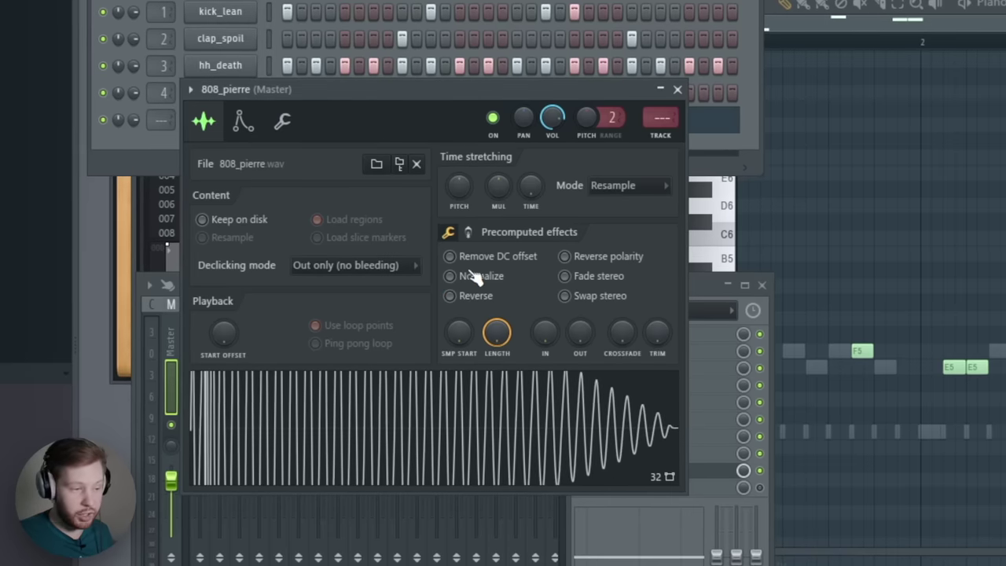
- Open the hh_death sample settings and apply a little Stereo delay from the precomputed effects
{"action": "left_click", "coordinate": [240, 67]}
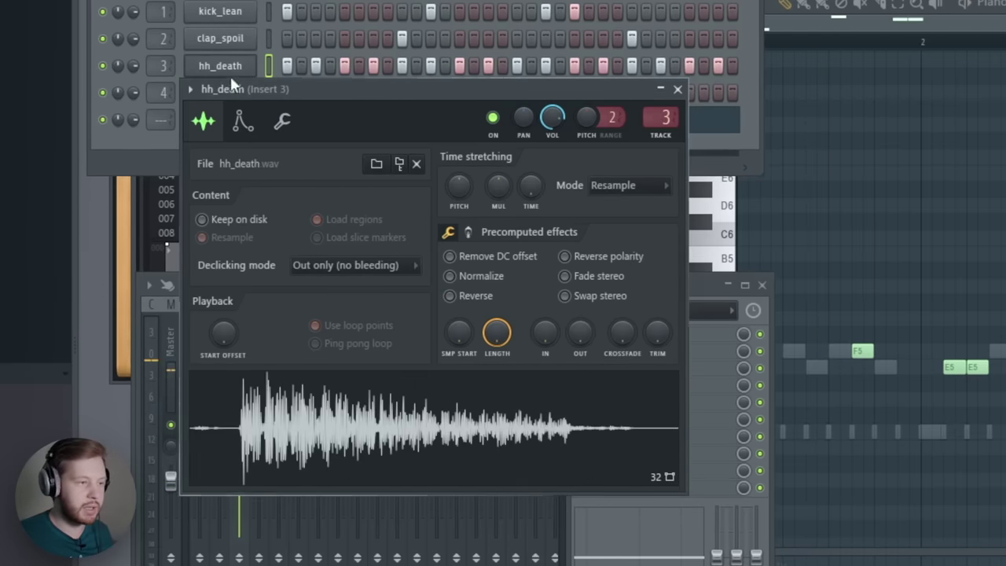
{"action": "left_click", "coordinate": [469, 232]}
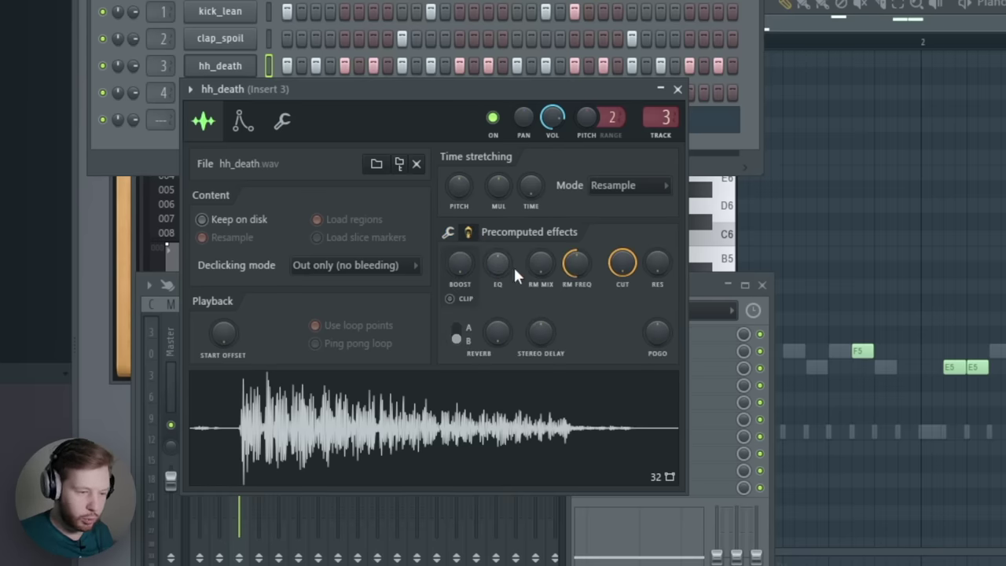
{"action": "left_click_drag", "start_coordinate": [548, 345], "coordinate": [549, 341]}
{"action": "key", "text": "space"}
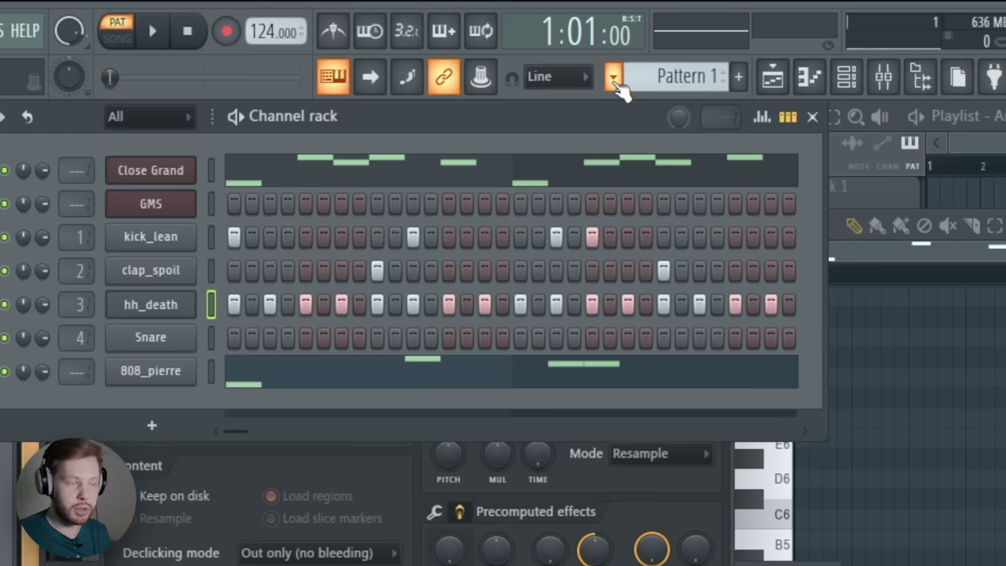
- Split Pattern 1 by channel and bring up the playlist
{"action": "left_click", "coordinate": [614, 78]}
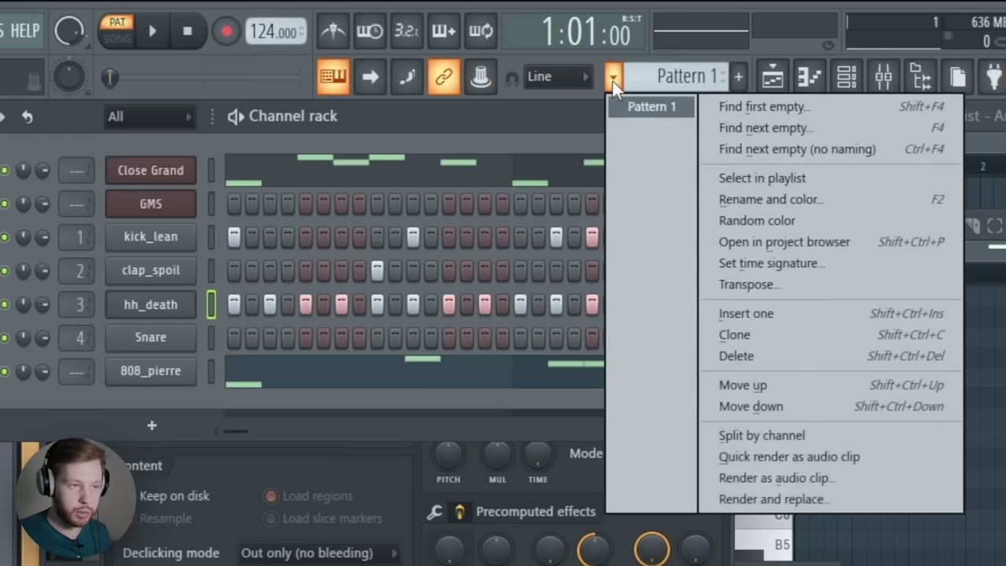
{"action": "left_click", "coordinate": [782, 432]}
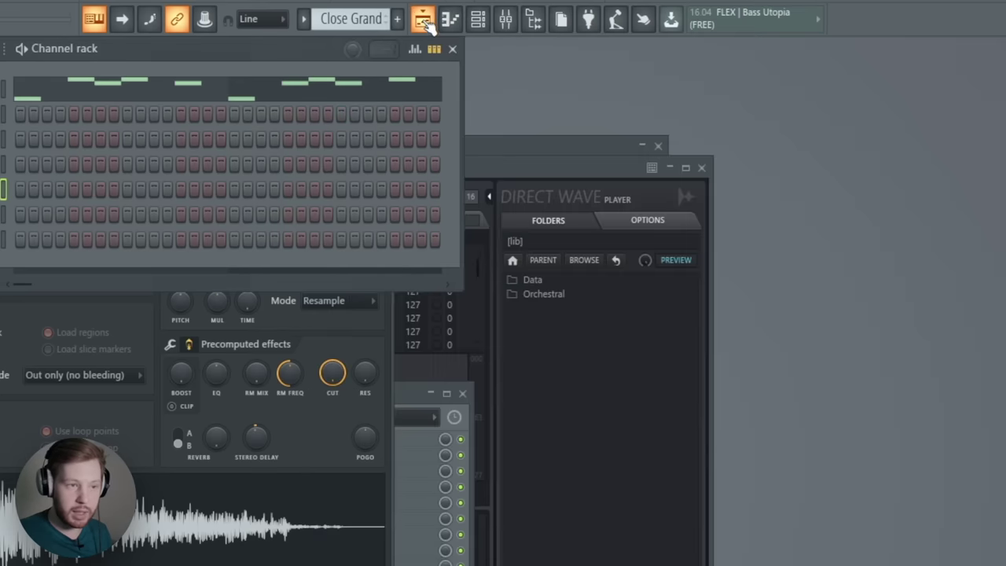
{"action": "left_click", "coordinate": [422, 20]}
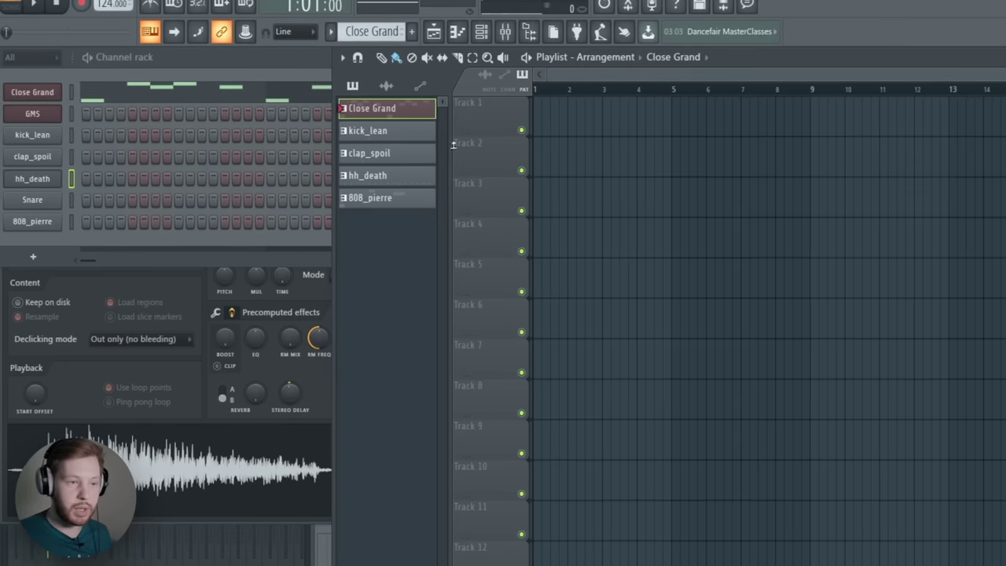
- Select all five patterns from Close Grand to 808_pierre and place them on tracks 1 to 5 at bars 1 and 3
{"action": "left_click_drag", "start_coordinate": [394, 109], "coordinate": [374, 117]}
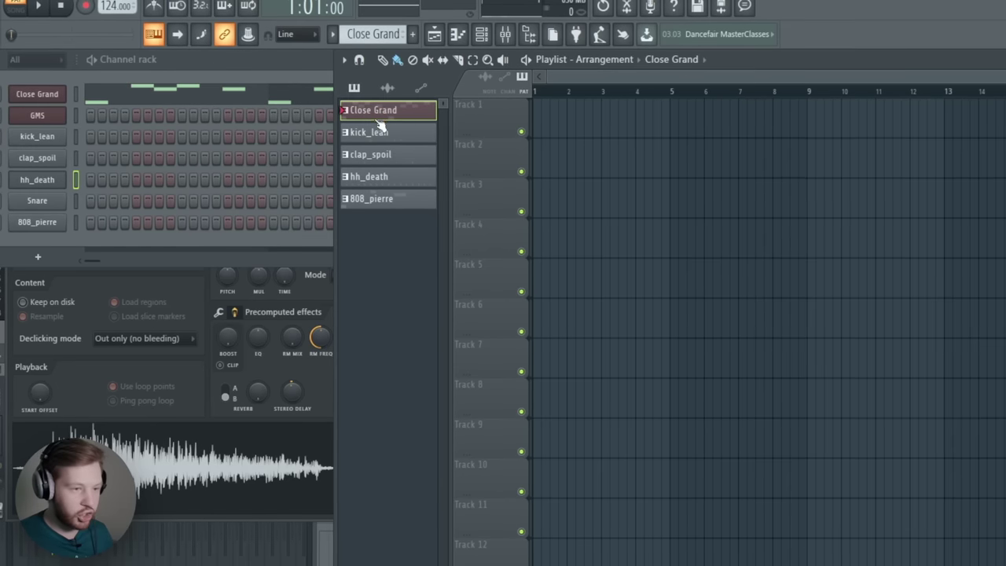
{"action": "left_click", "coordinate": [384, 201]}
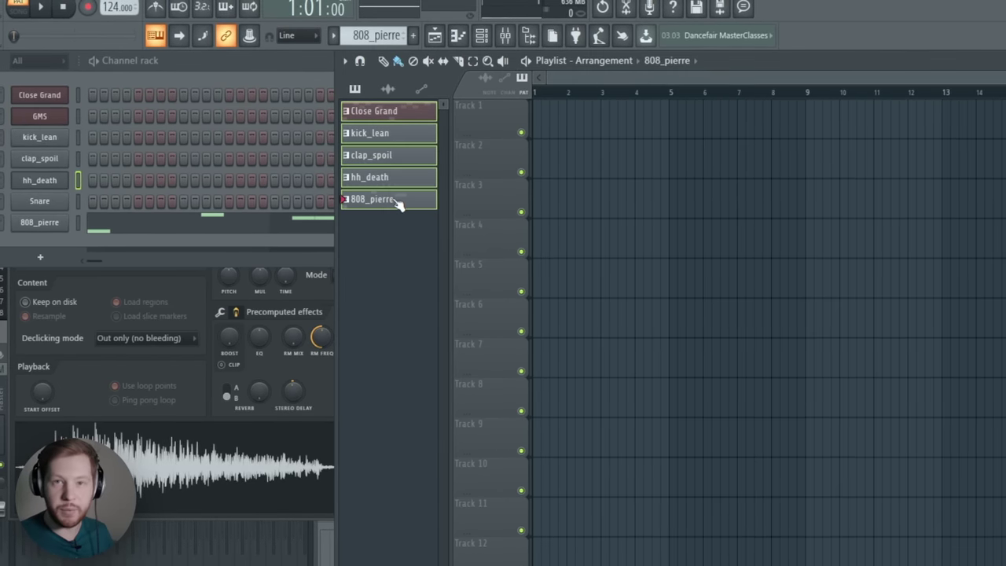
{"action": "left_click_drag", "start_coordinate": [385, 111], "coordinate": [618, 130]}
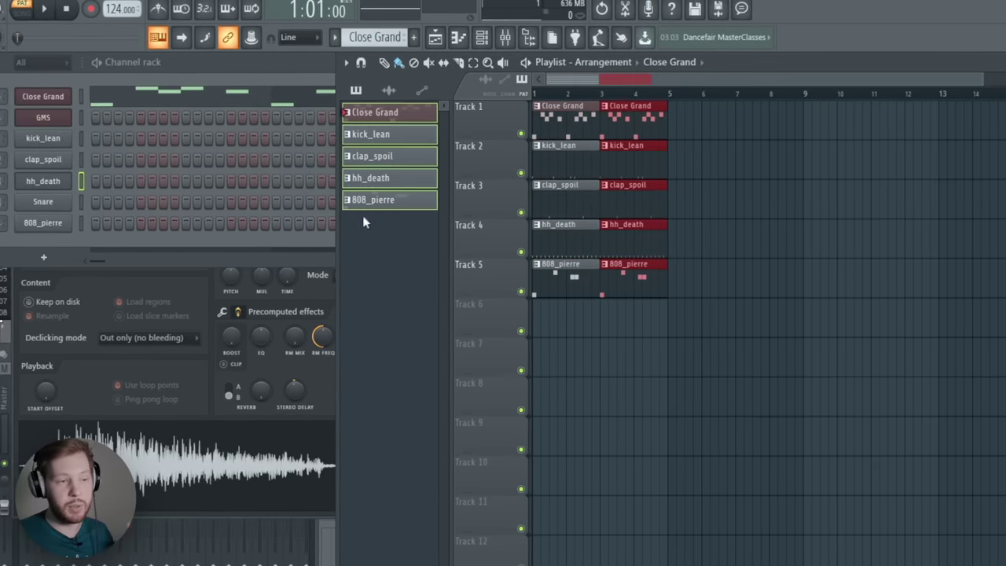
- Recolour all five selected patterns with a gradient from yellow-green to bright green
{"action": "middle_click", "coordinate": [396, 161]}
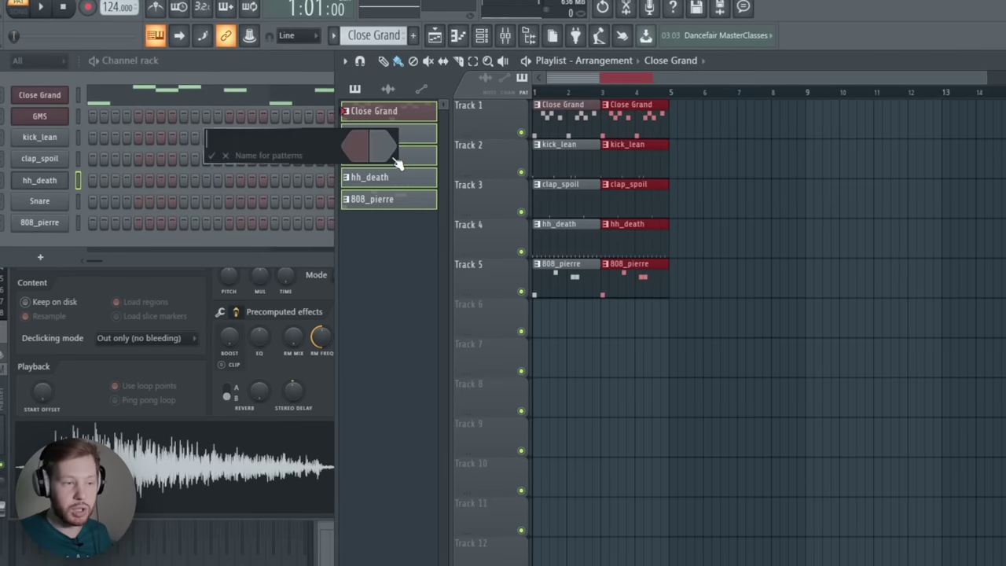
{"action": "left_click", "coordinate": [361, 149]}
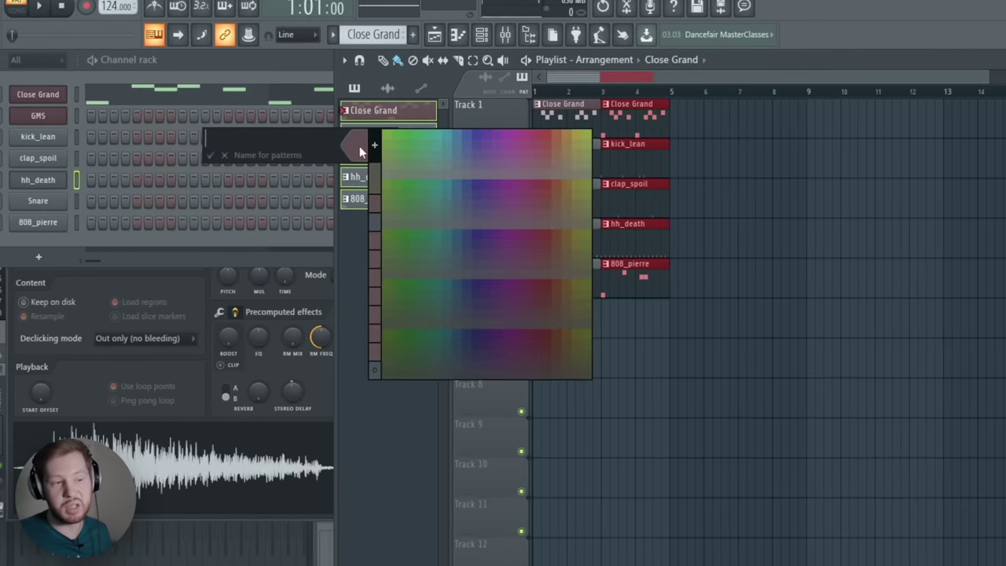
{"action": "left_click", "coordinate": [387, 140]}
{"action": "left_click", "coordinate": [388, 149]}
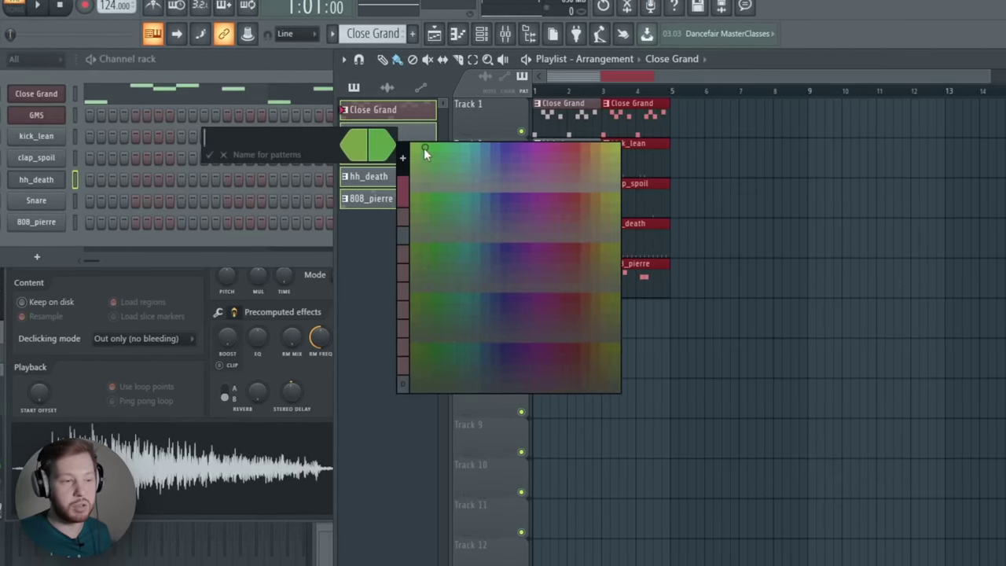
{"action": "left_click", "coordinate": [424, 147]}
{"action": "key", "text": "Return"}
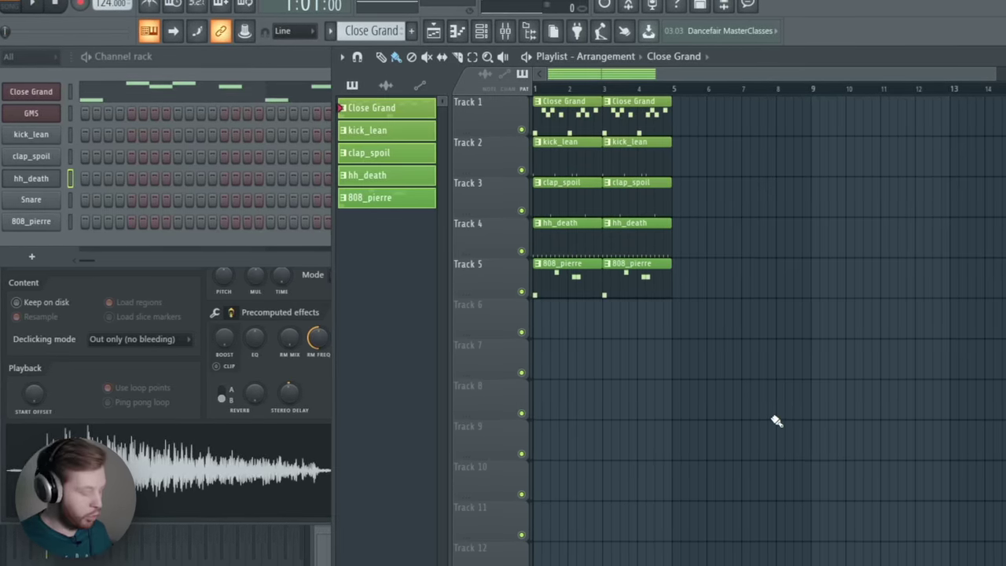
- Select all clips on tracks 1 to 5 and duplicate them twice to fill the arrangement up to bar 13, then deselect them
{"action": "left_click_drag", "start_coordinate": [767, 420], "coordinate": [480, 103]}
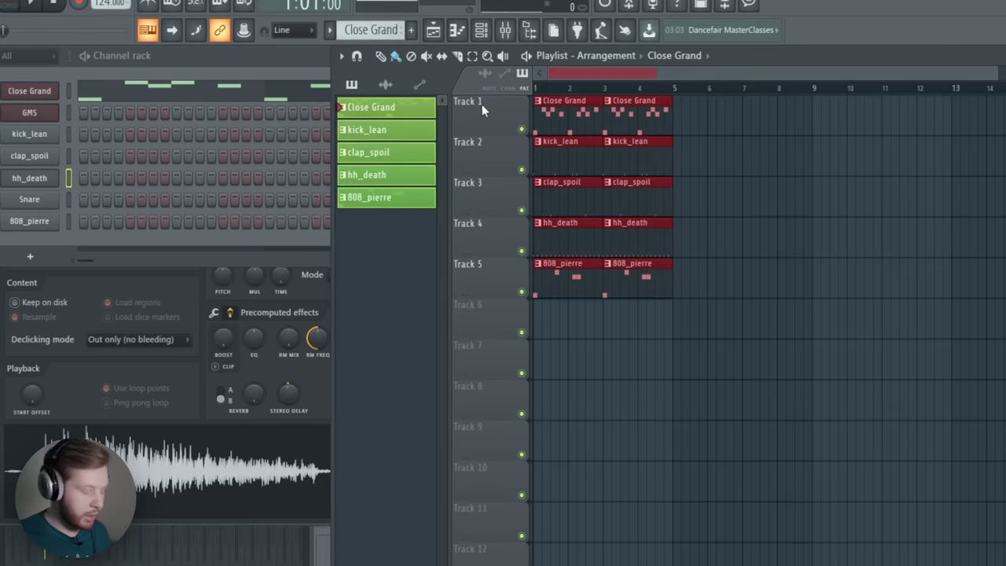
{"action": "key", "text": "ctrl+b"}
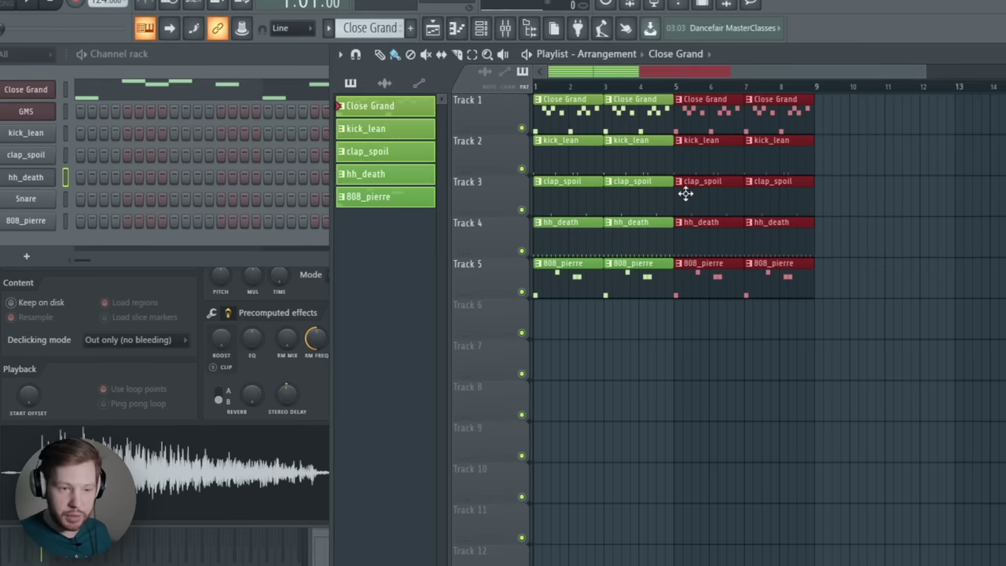
{"action": "key", "text": "ctrl+b"}
{"action": "key", "text": "ctrl+d"}
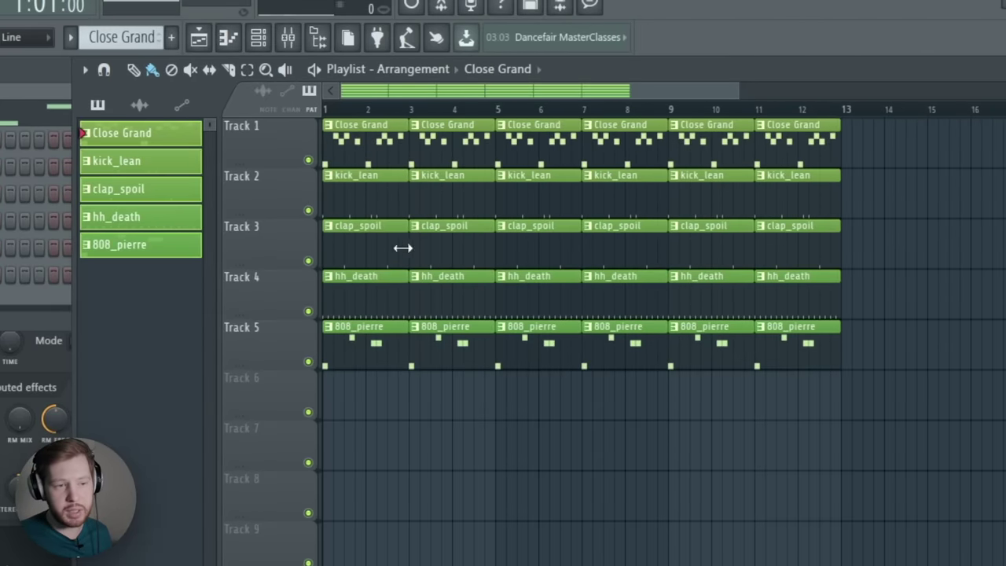
- Delete the first kick_lean, clap_spoil and hh_death clips at bar 1 and switch playback to song mode
{"action": "right_click", "coordinate": [366, 206]}
{"action": "right_click", "coordinate": [372, 250]}
{"action": "right_click", "coordinate": [377, 284]}
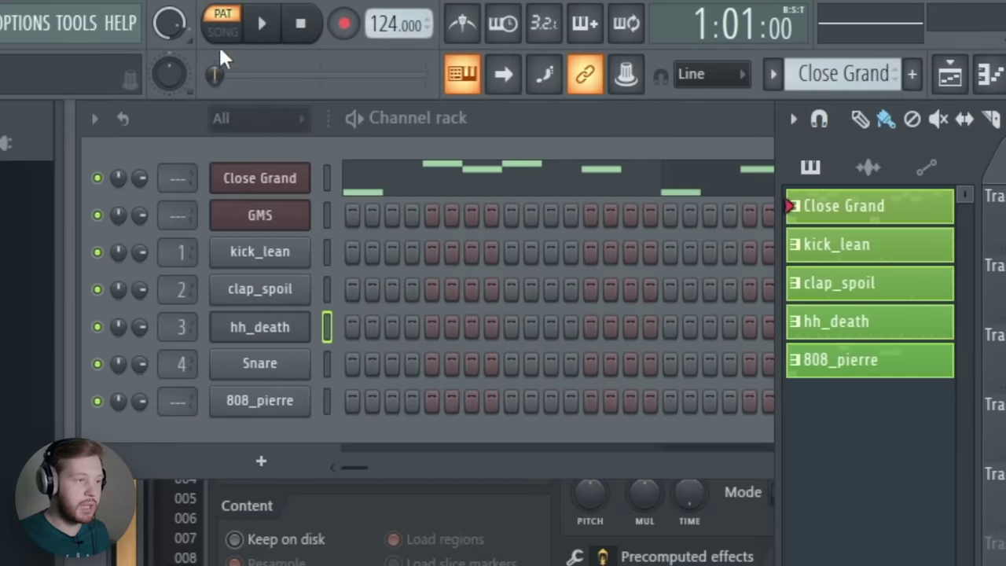
{"action": "left_click", "coordinate": [223, 33]}
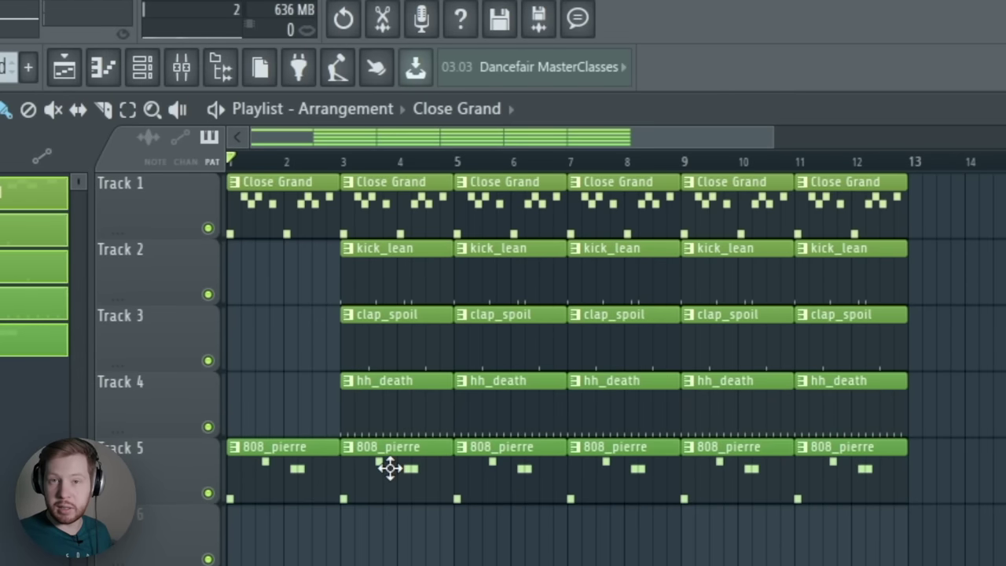
- Shorten the bar 3 clips on tracks 2 to 5 so they end about a quarter bar before bar 5
{"action": "scroll", "coordinate": [390, 468], "scroll_direction": "up", "scroll_amount": 5}
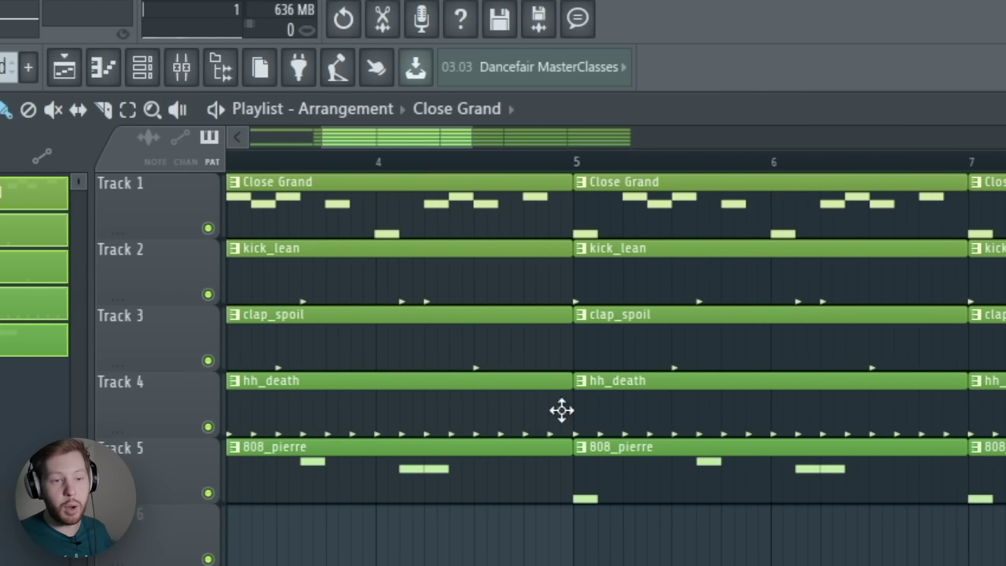
{"action": "left_click_drag", "start_coordinate": [552, 437], "coordinate": [526, 272]}
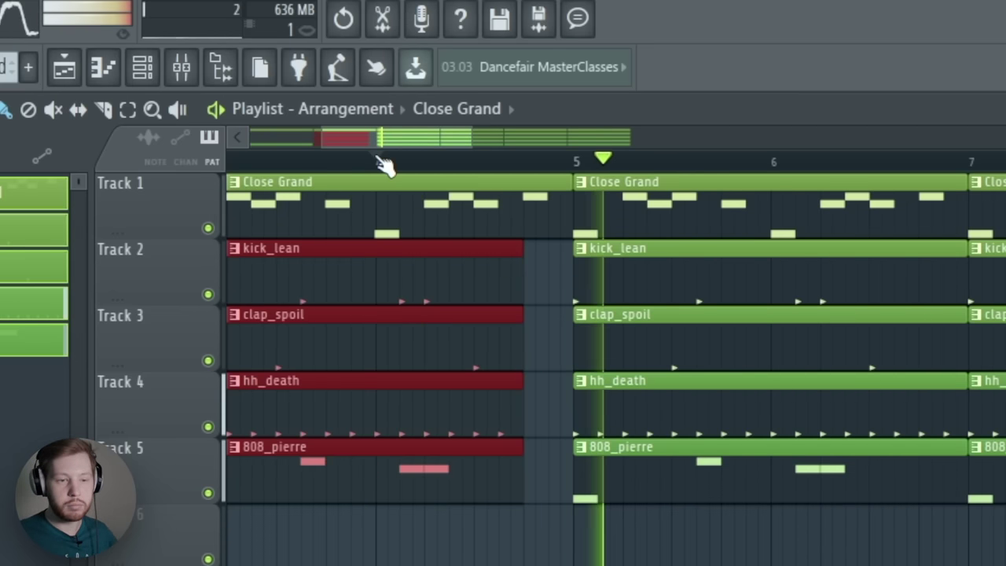
{"action": "scroll", "coordinate": [390, 196], "scroll_direction": "down", "scroll_amount": 5}
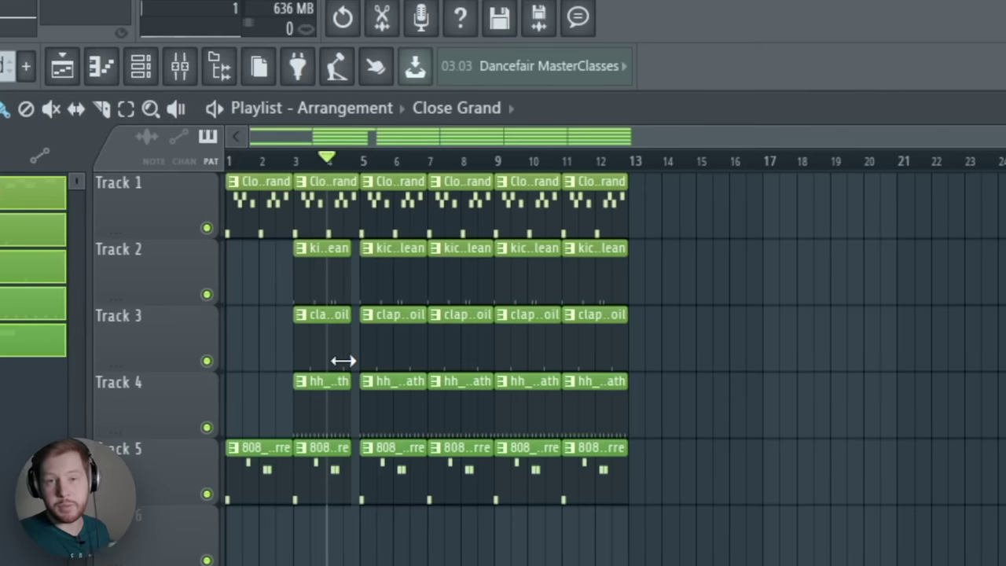